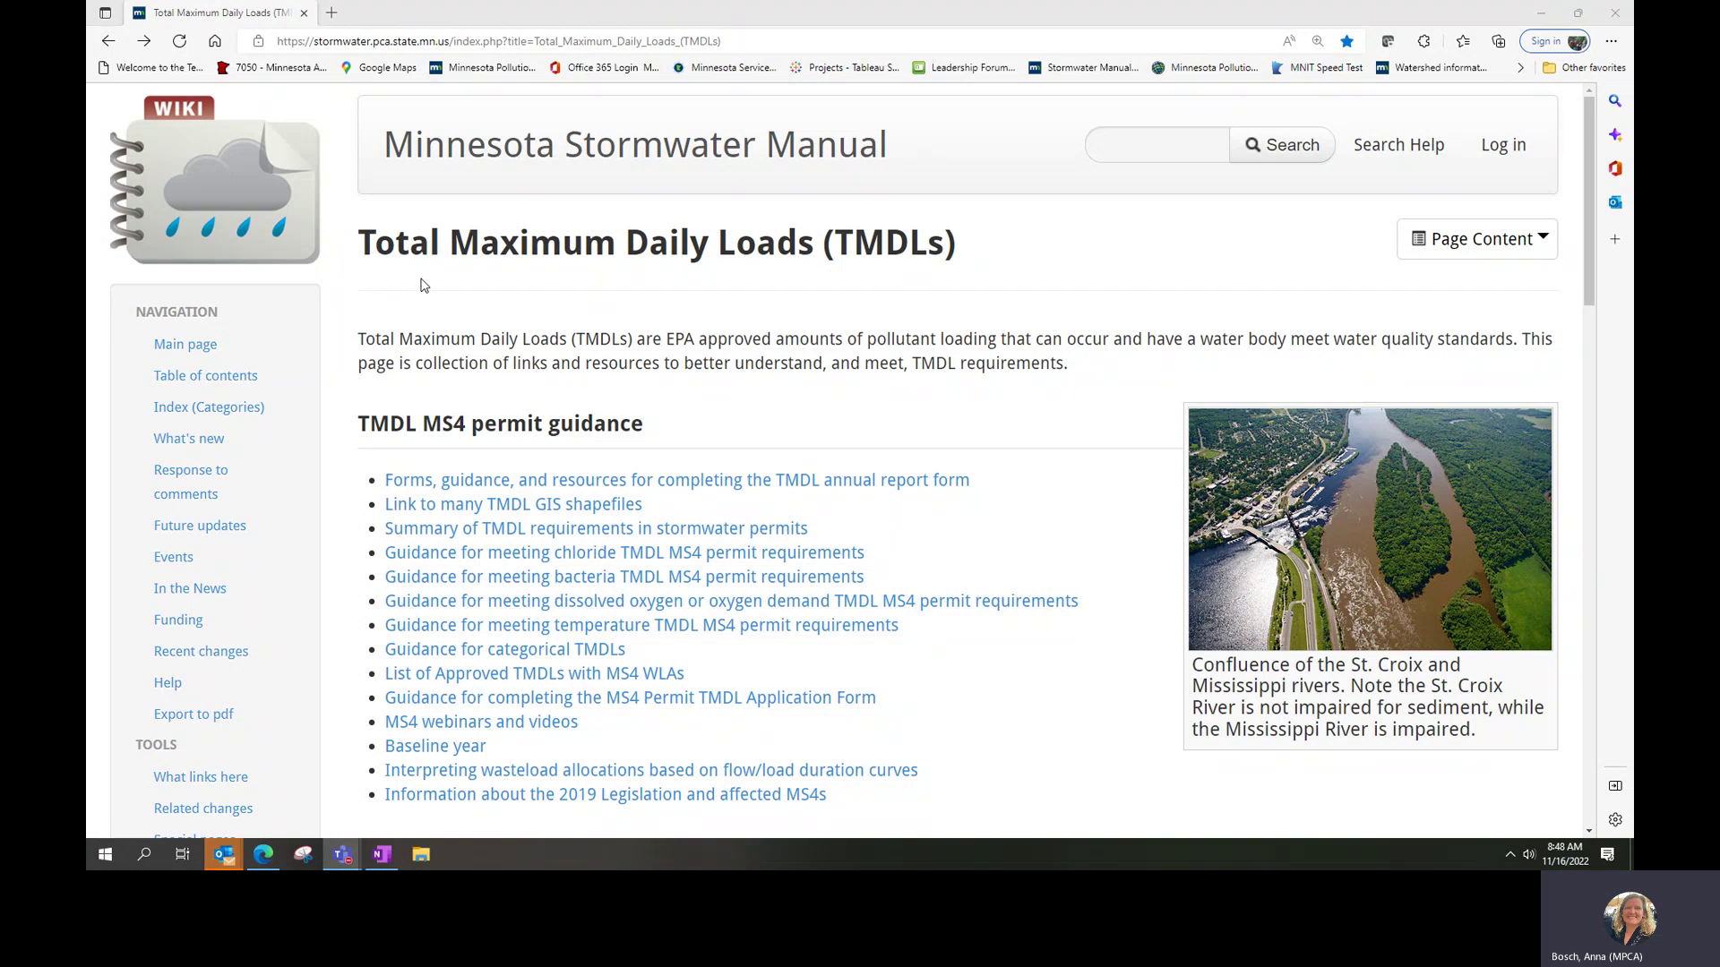
# Open the information page about the 2019 Legislation and affected MS4s and read through its legislation, Affected MS4s and Next Steps sections.
pyautogui.click(476, 800)
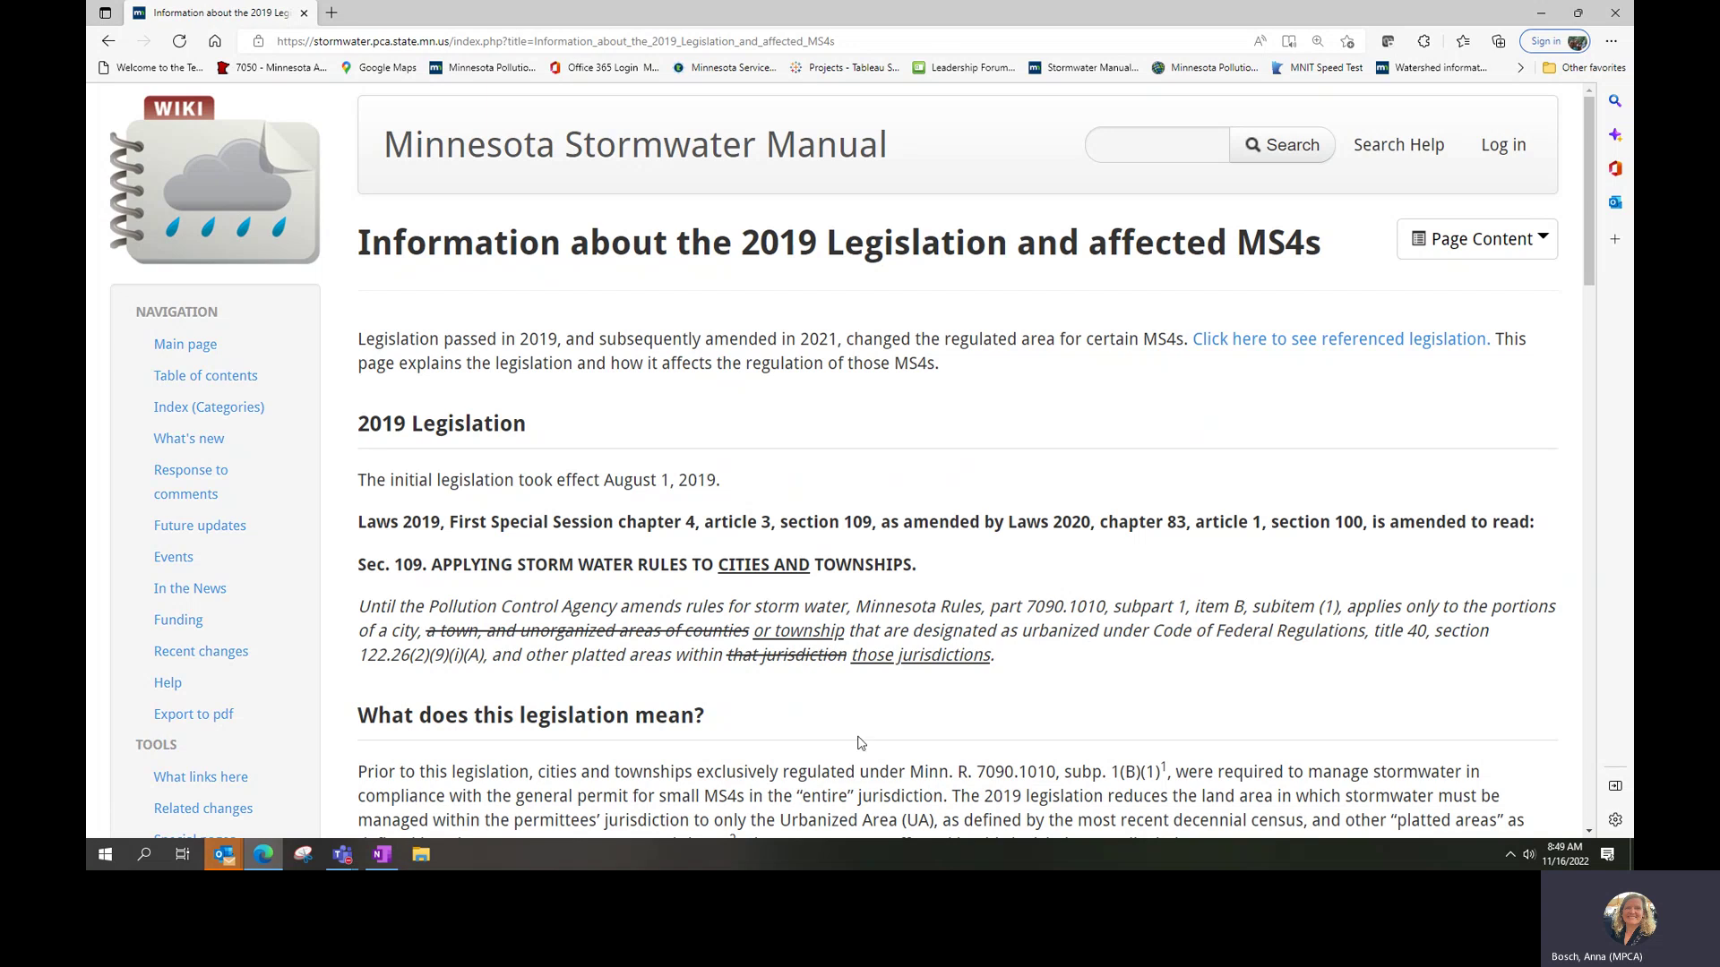
pyautogui.scroll(-1, 860, 743)
pyautogui.scroll(-2, 860, 743)
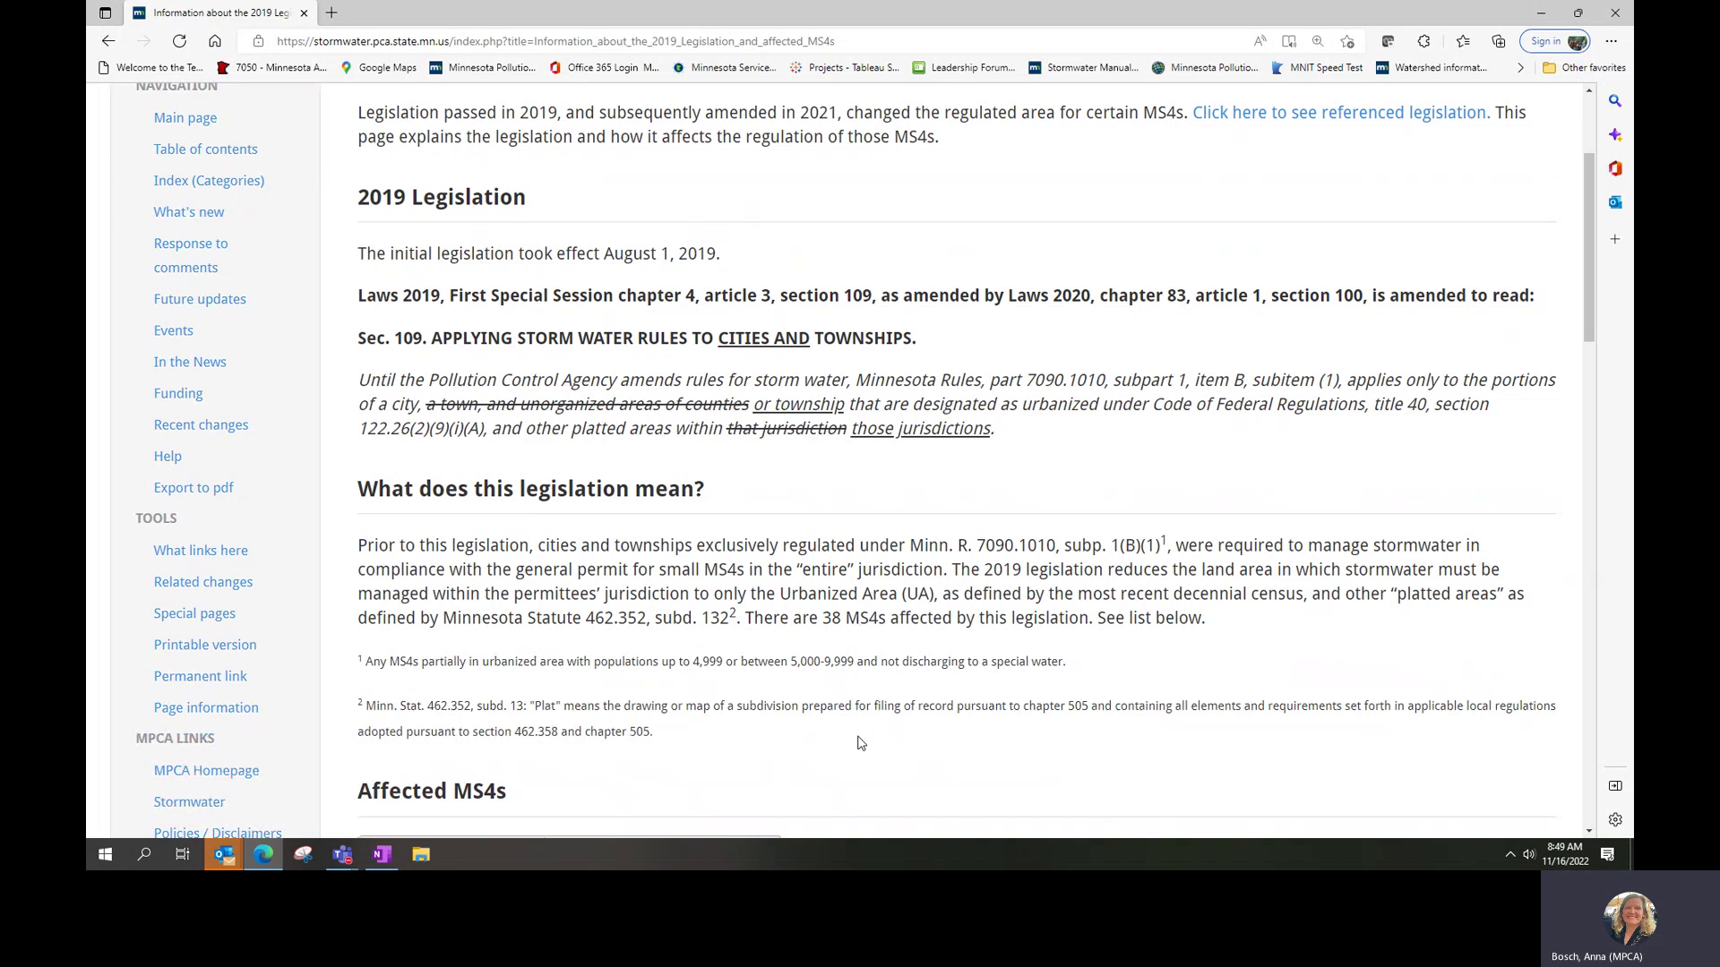
pyautogui.scroll(-2, 860, 742)
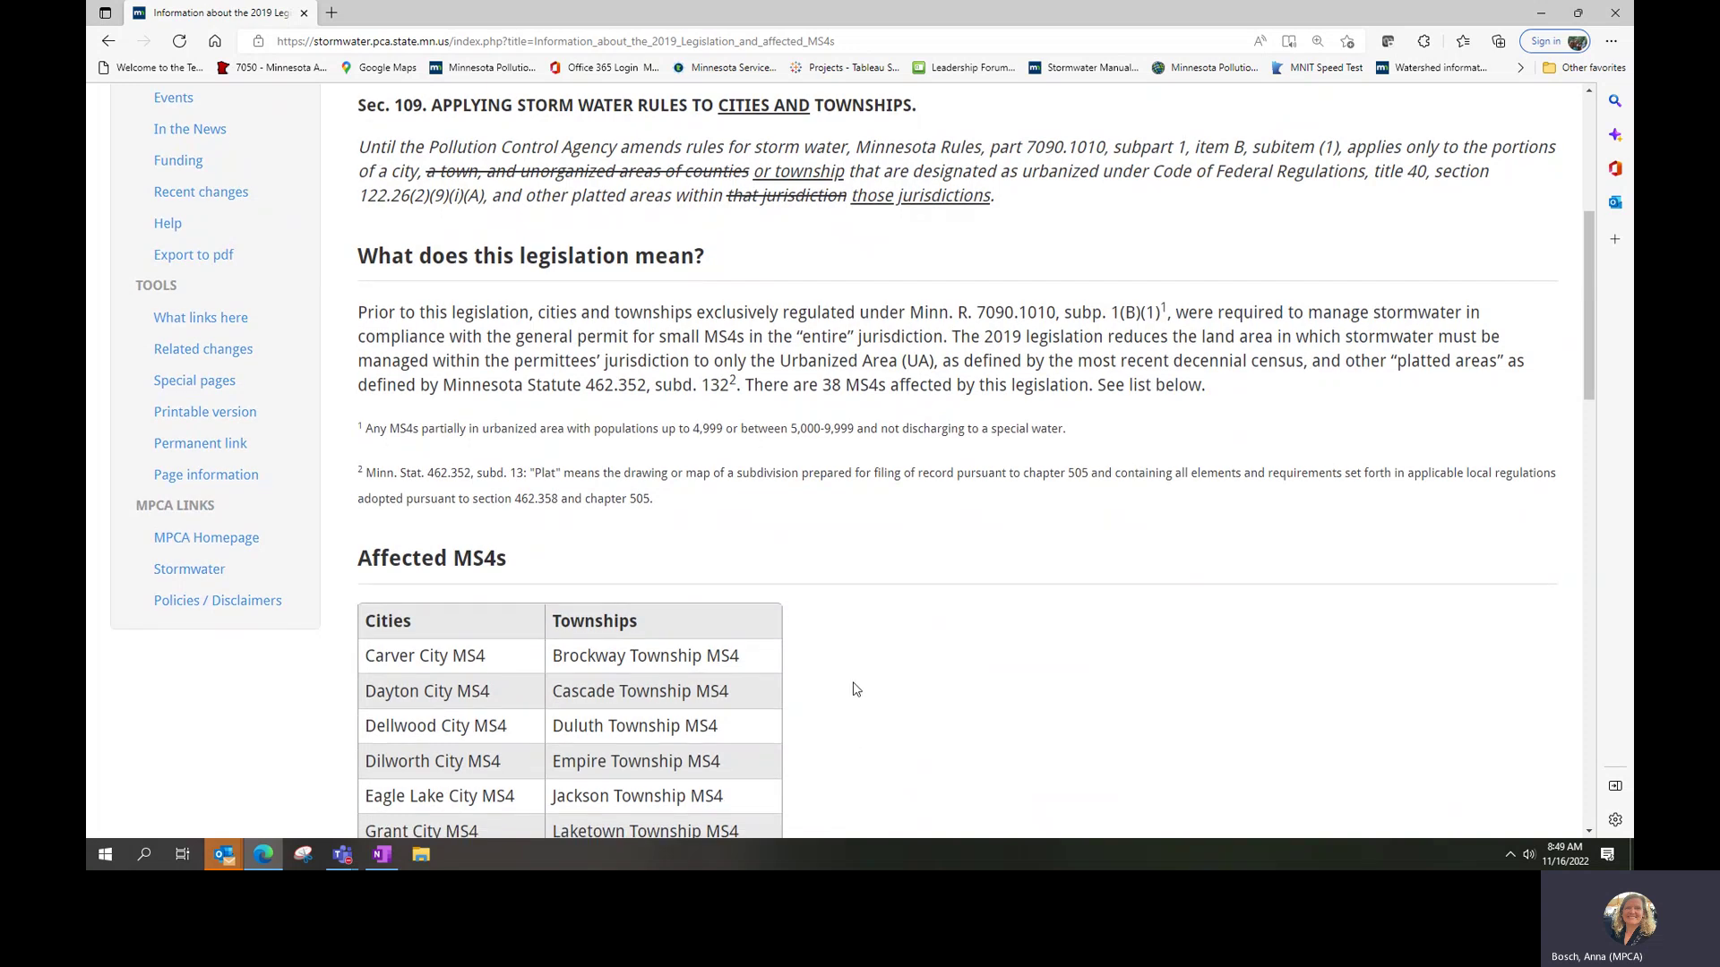
pyautogui.scroll(-2, 853, 688)
pyautogui.scroll(-6, 853, 688)
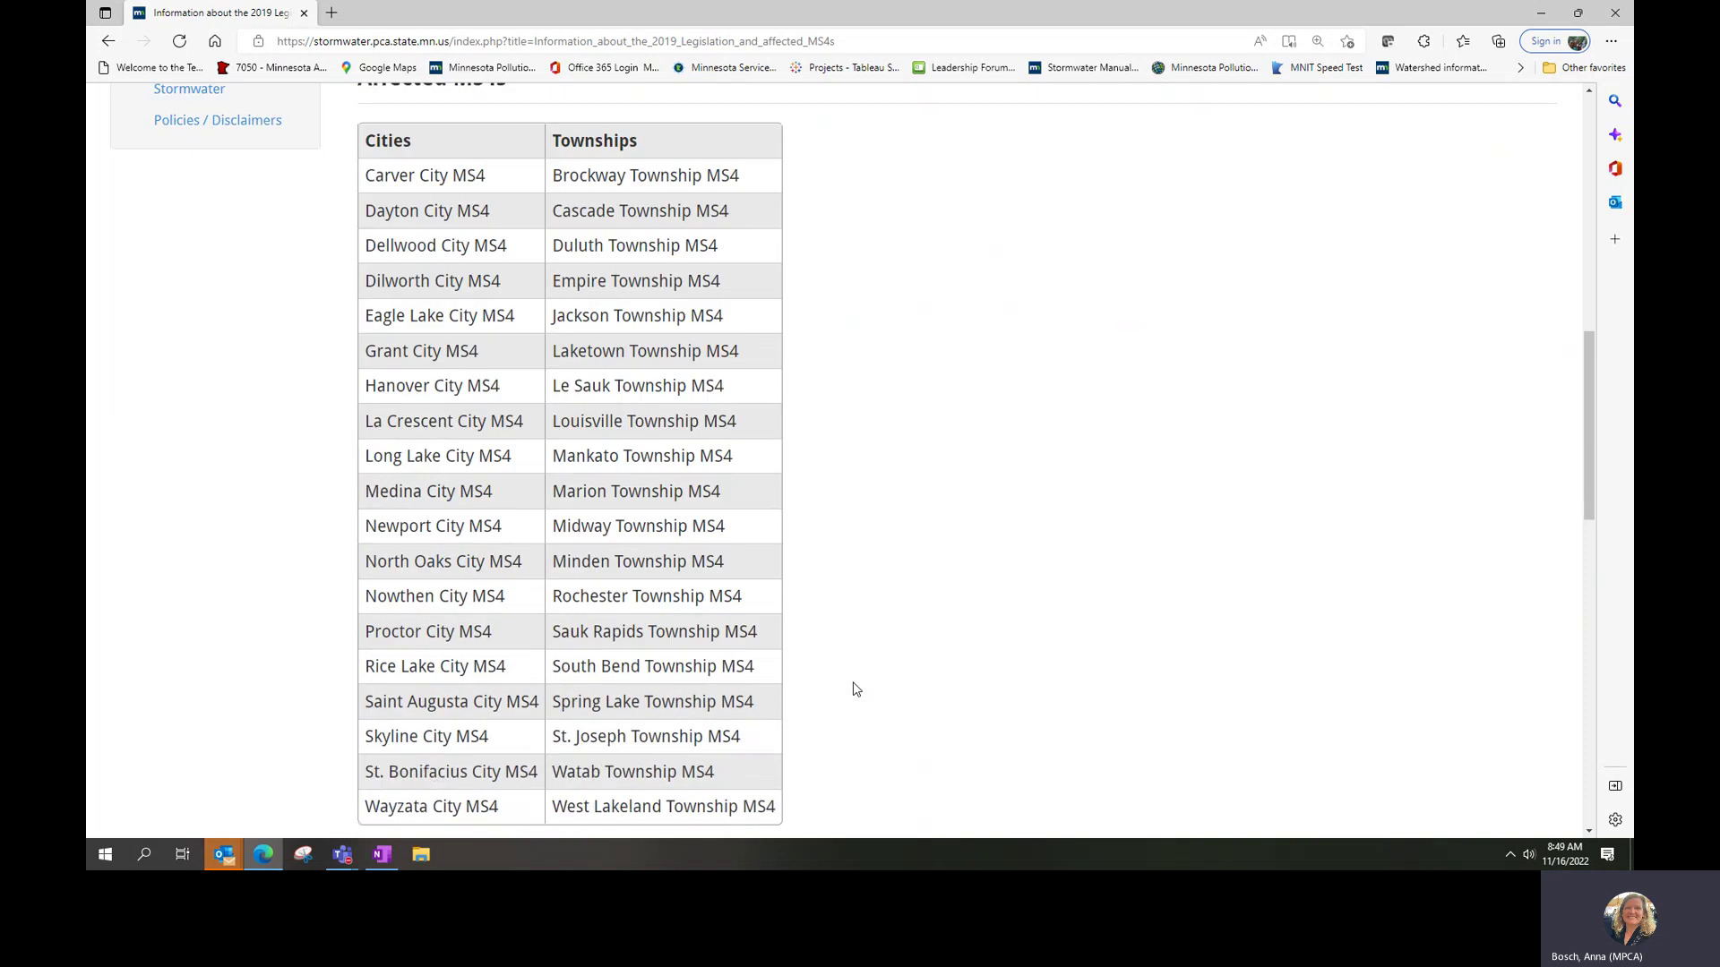
pyautogui.scroll(4, 851, 685)
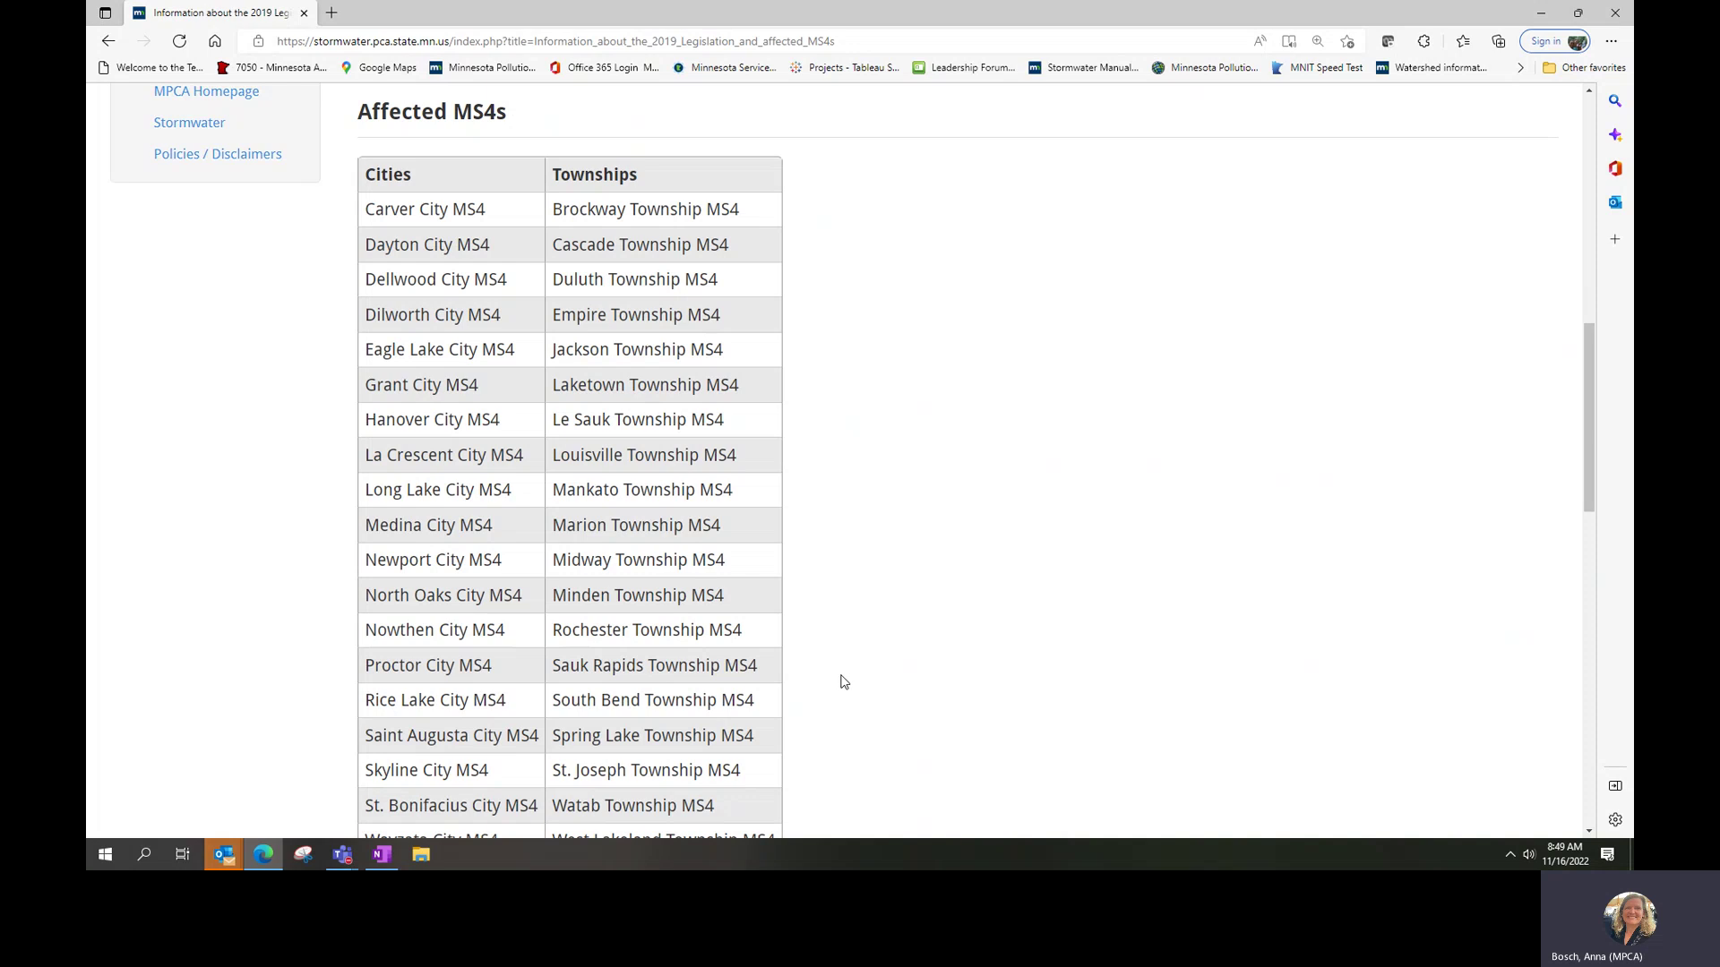
pyautogui.scroll(-1, 842, 683)
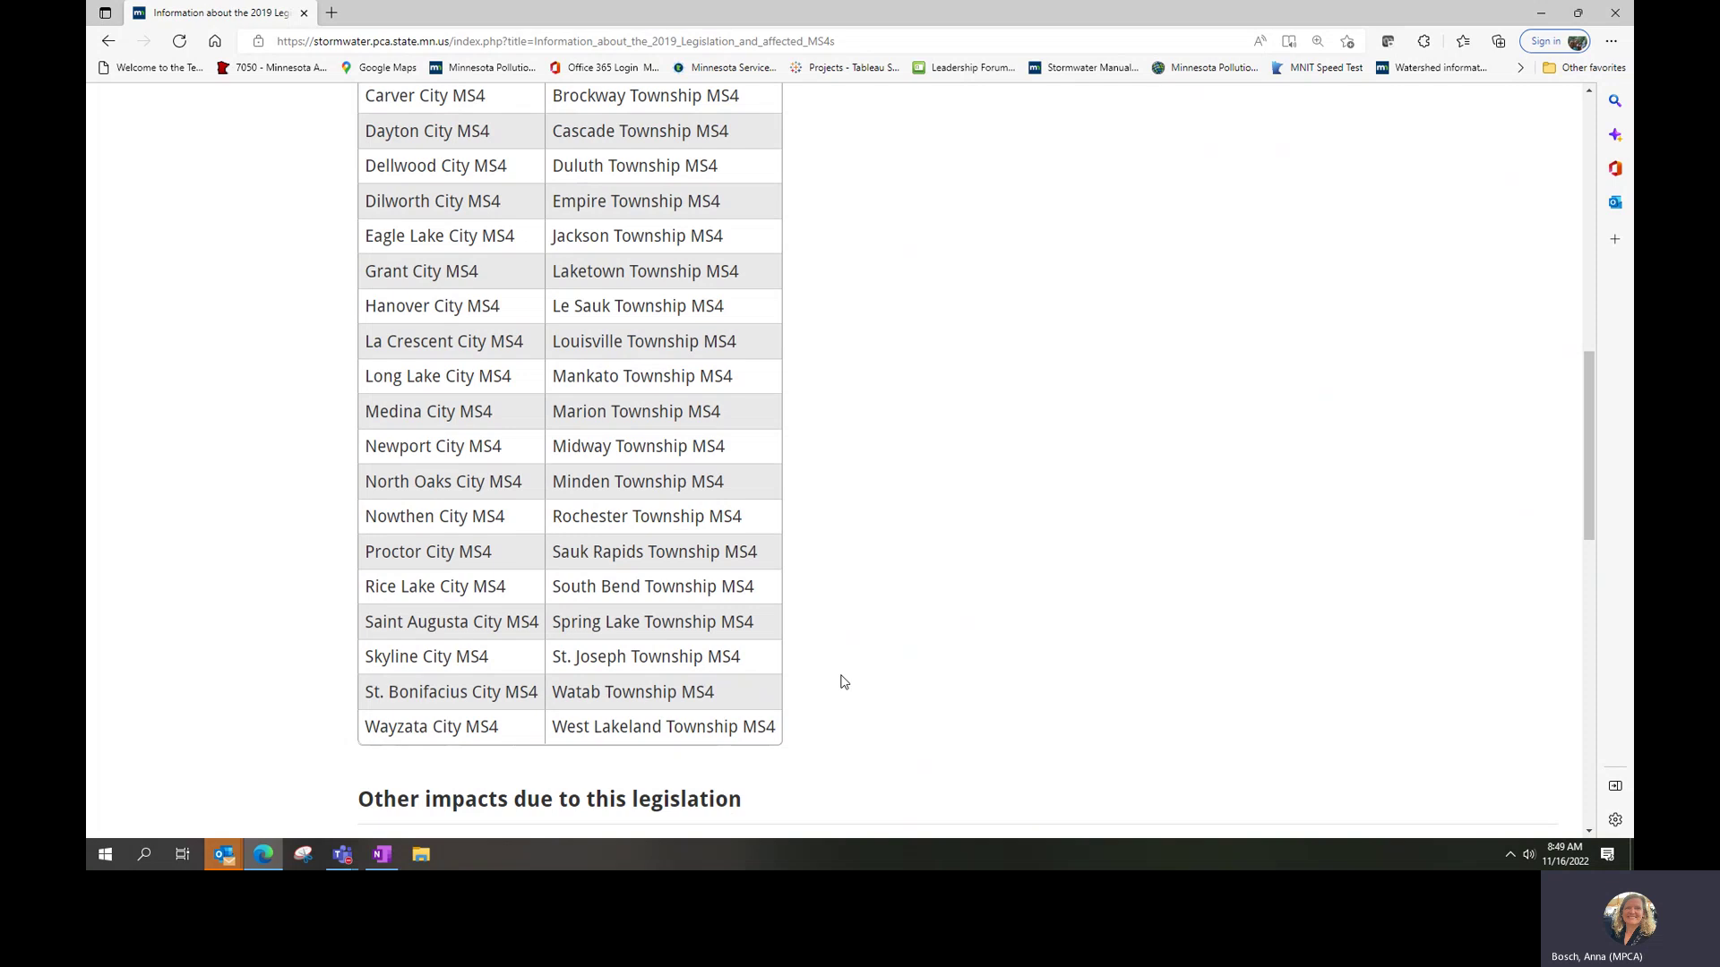
pyautogui.scroll(-1, 842, 682)
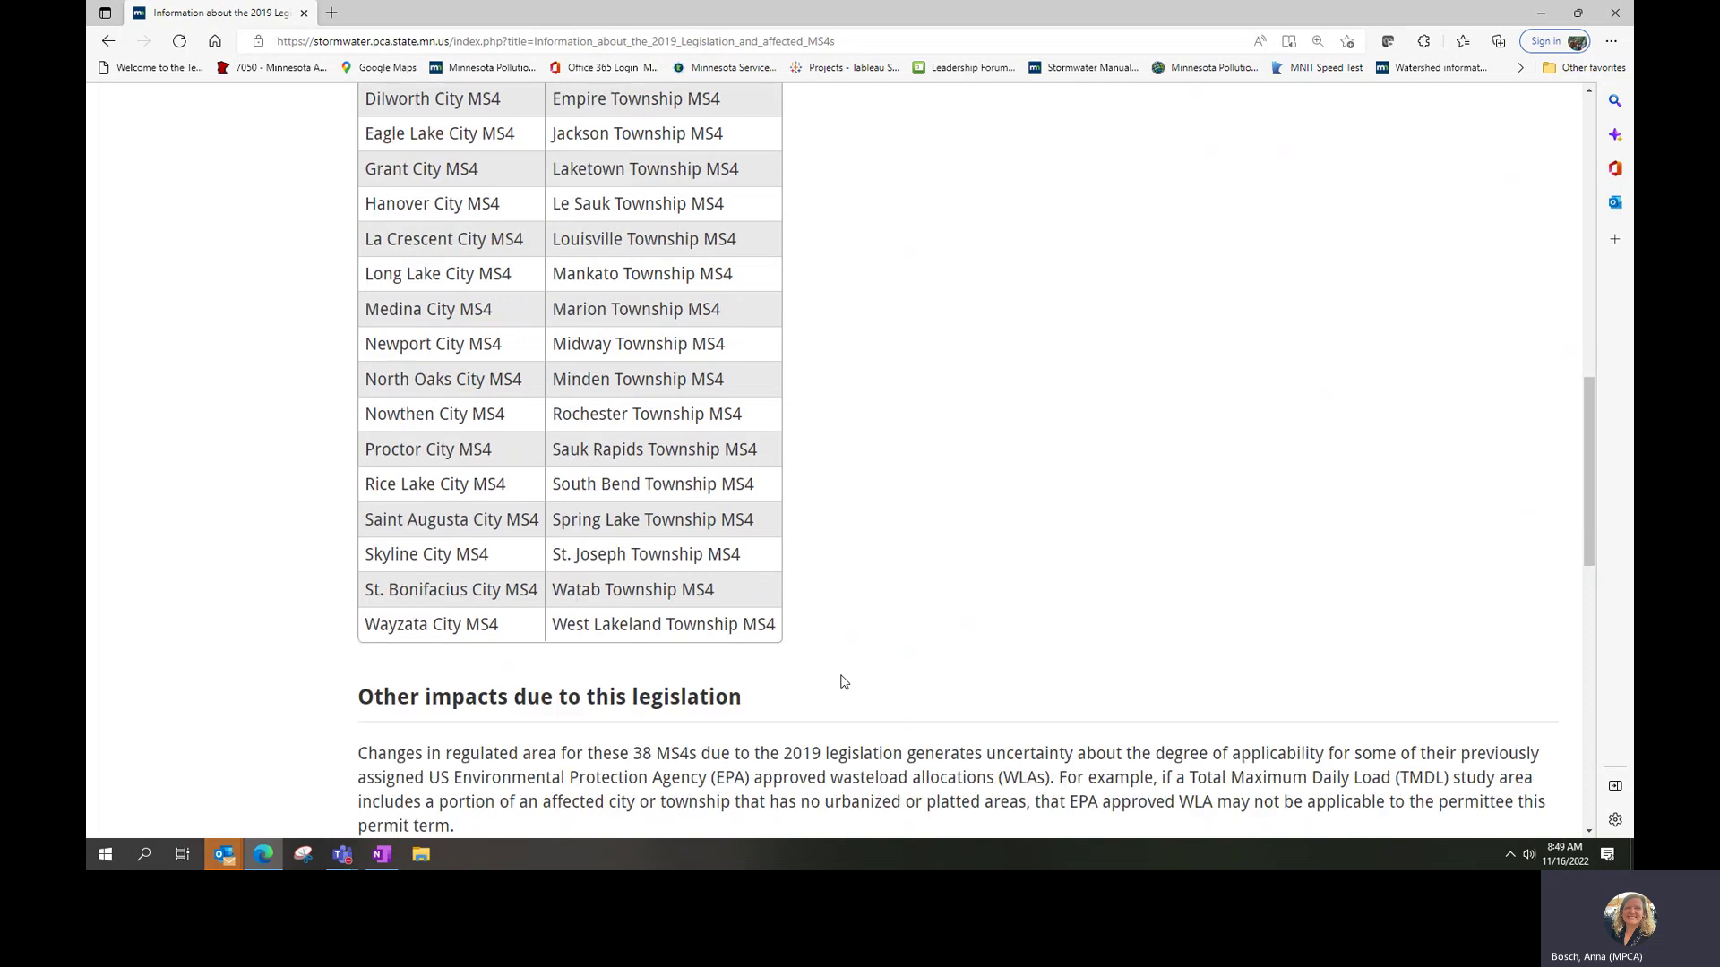
pyautogui.scroll(-2, 842, 683)
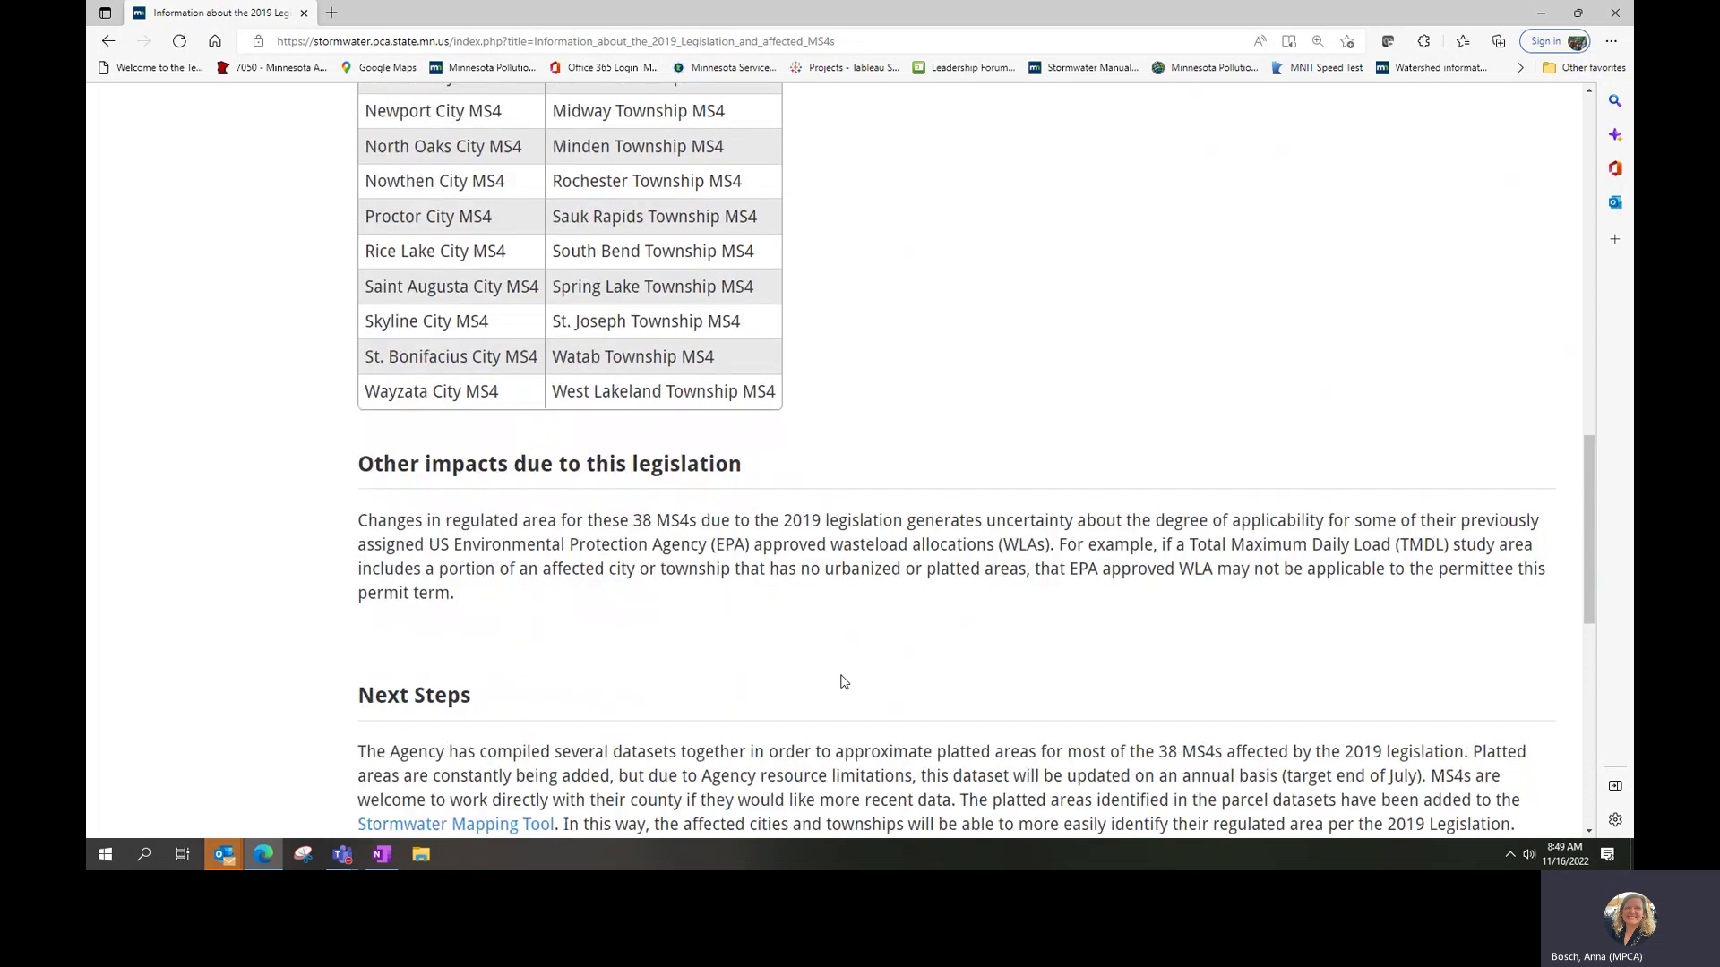
pyautogui.scroll(-4, 842, 683)
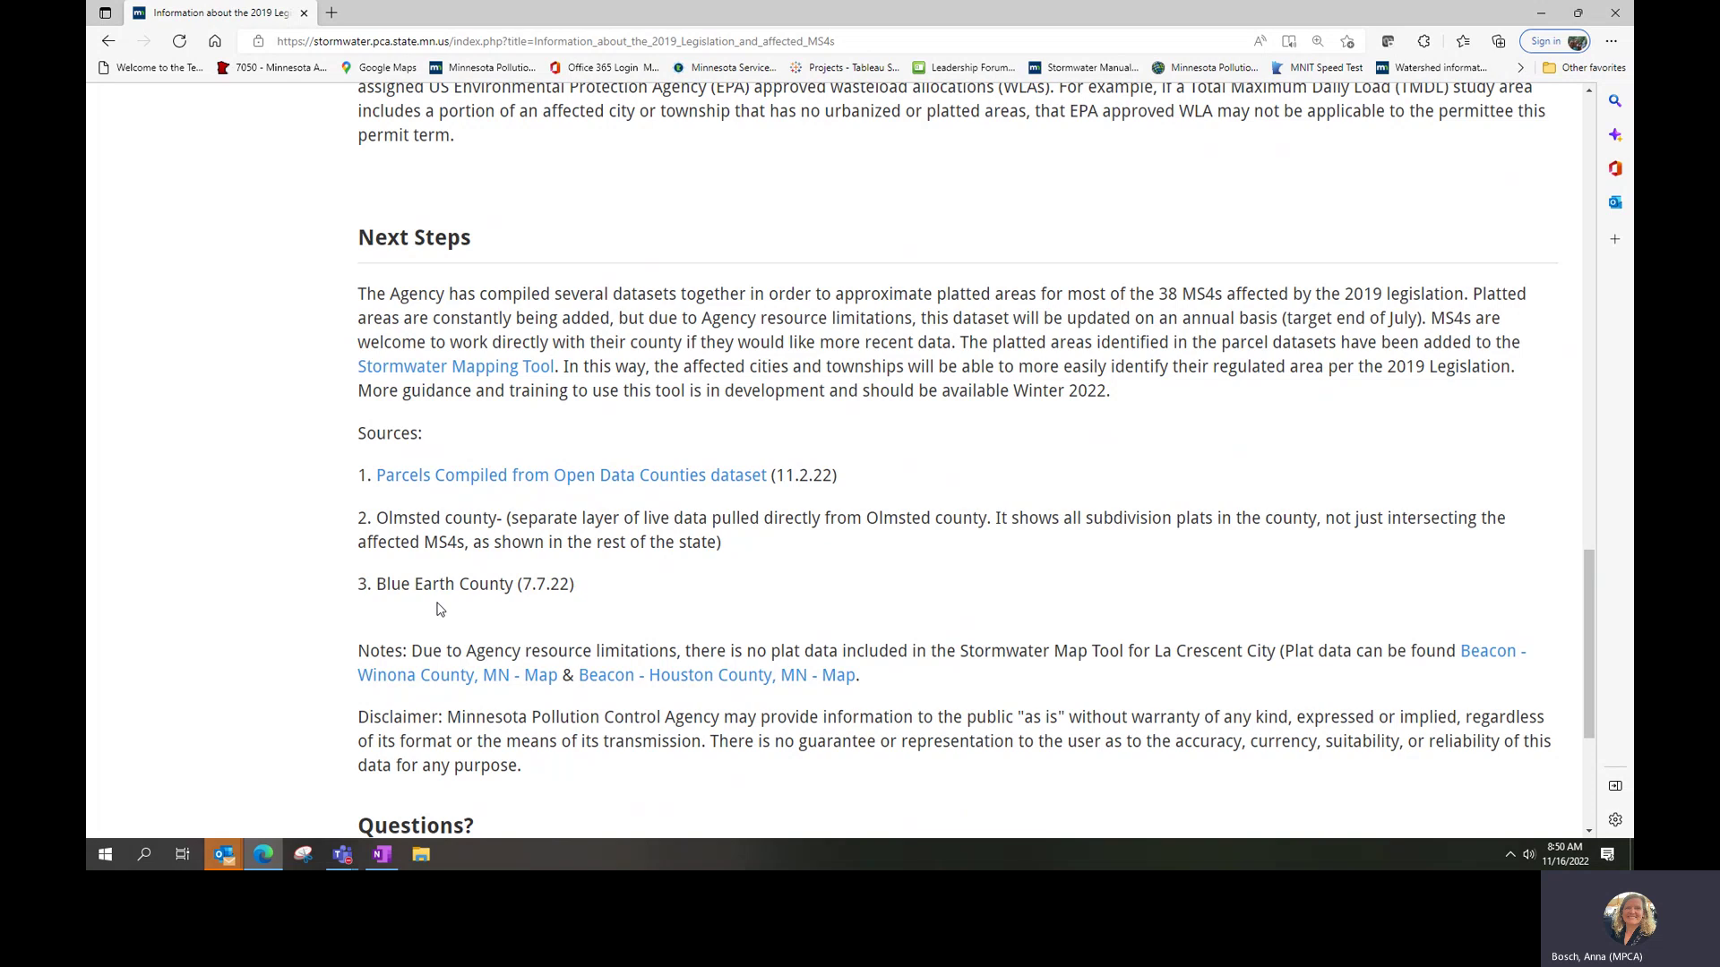
# Open the Stormwater Mapping Tool and zoom to Medina City MS4 by searching "medina" within MS4 - City or Township.
pyautogui.click(491, 368)
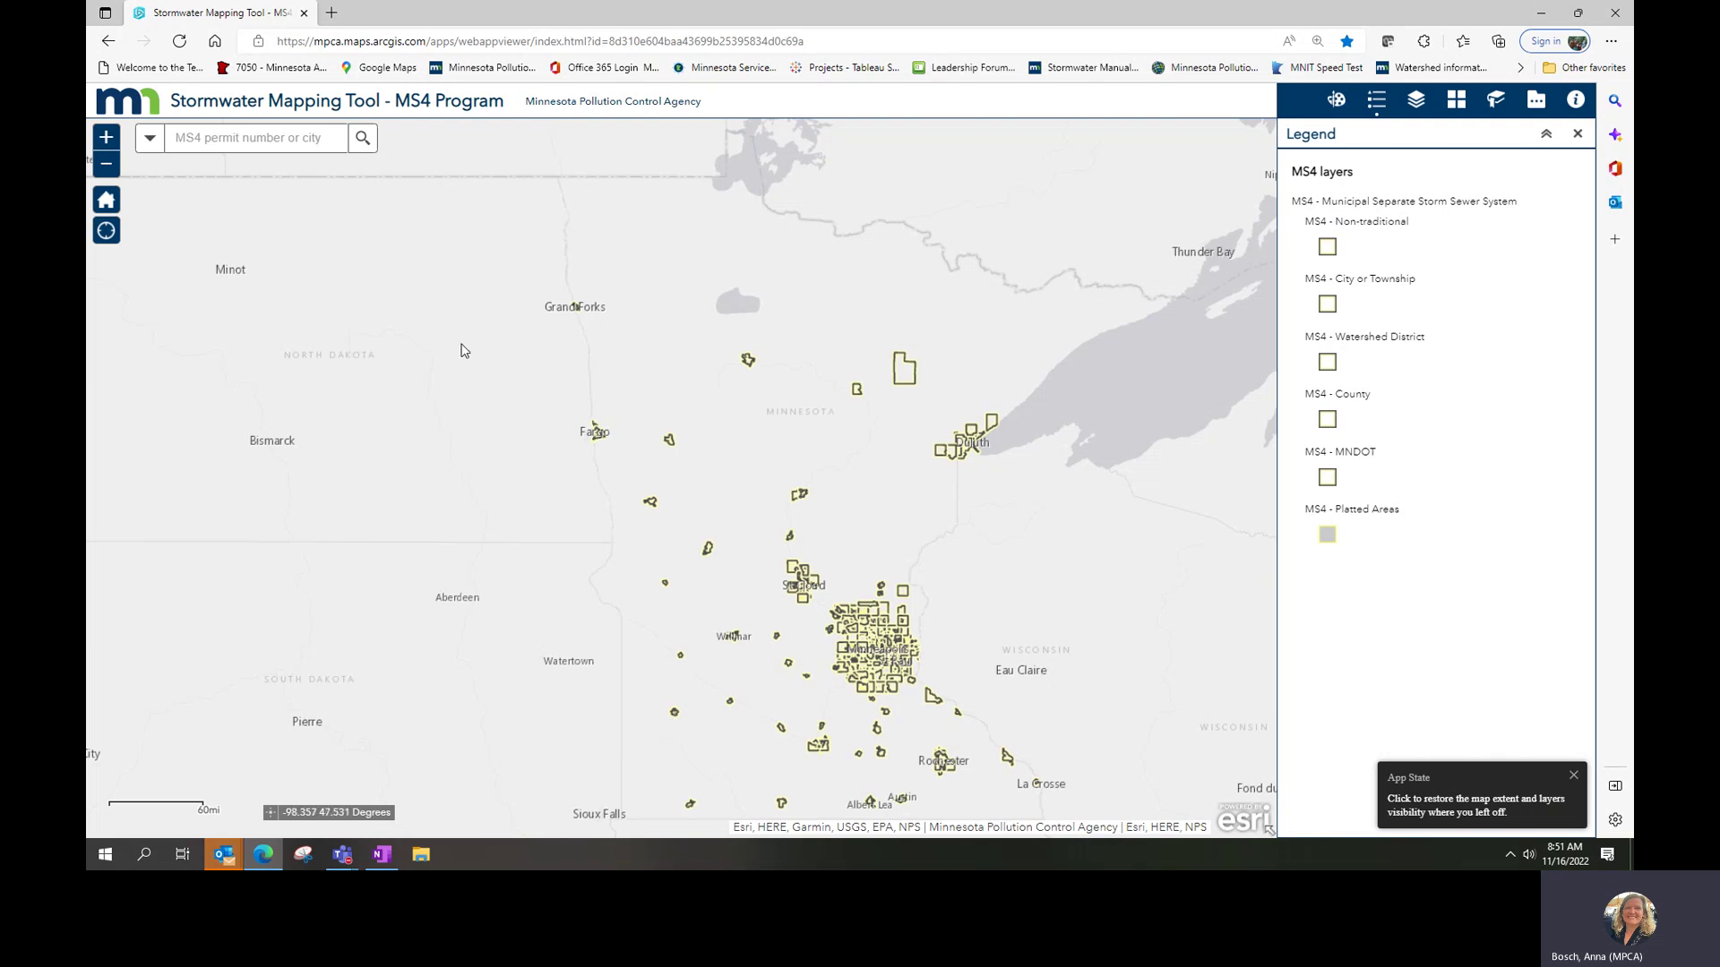
pyautogui.click(202, 144)
pyautogui.write('medina')
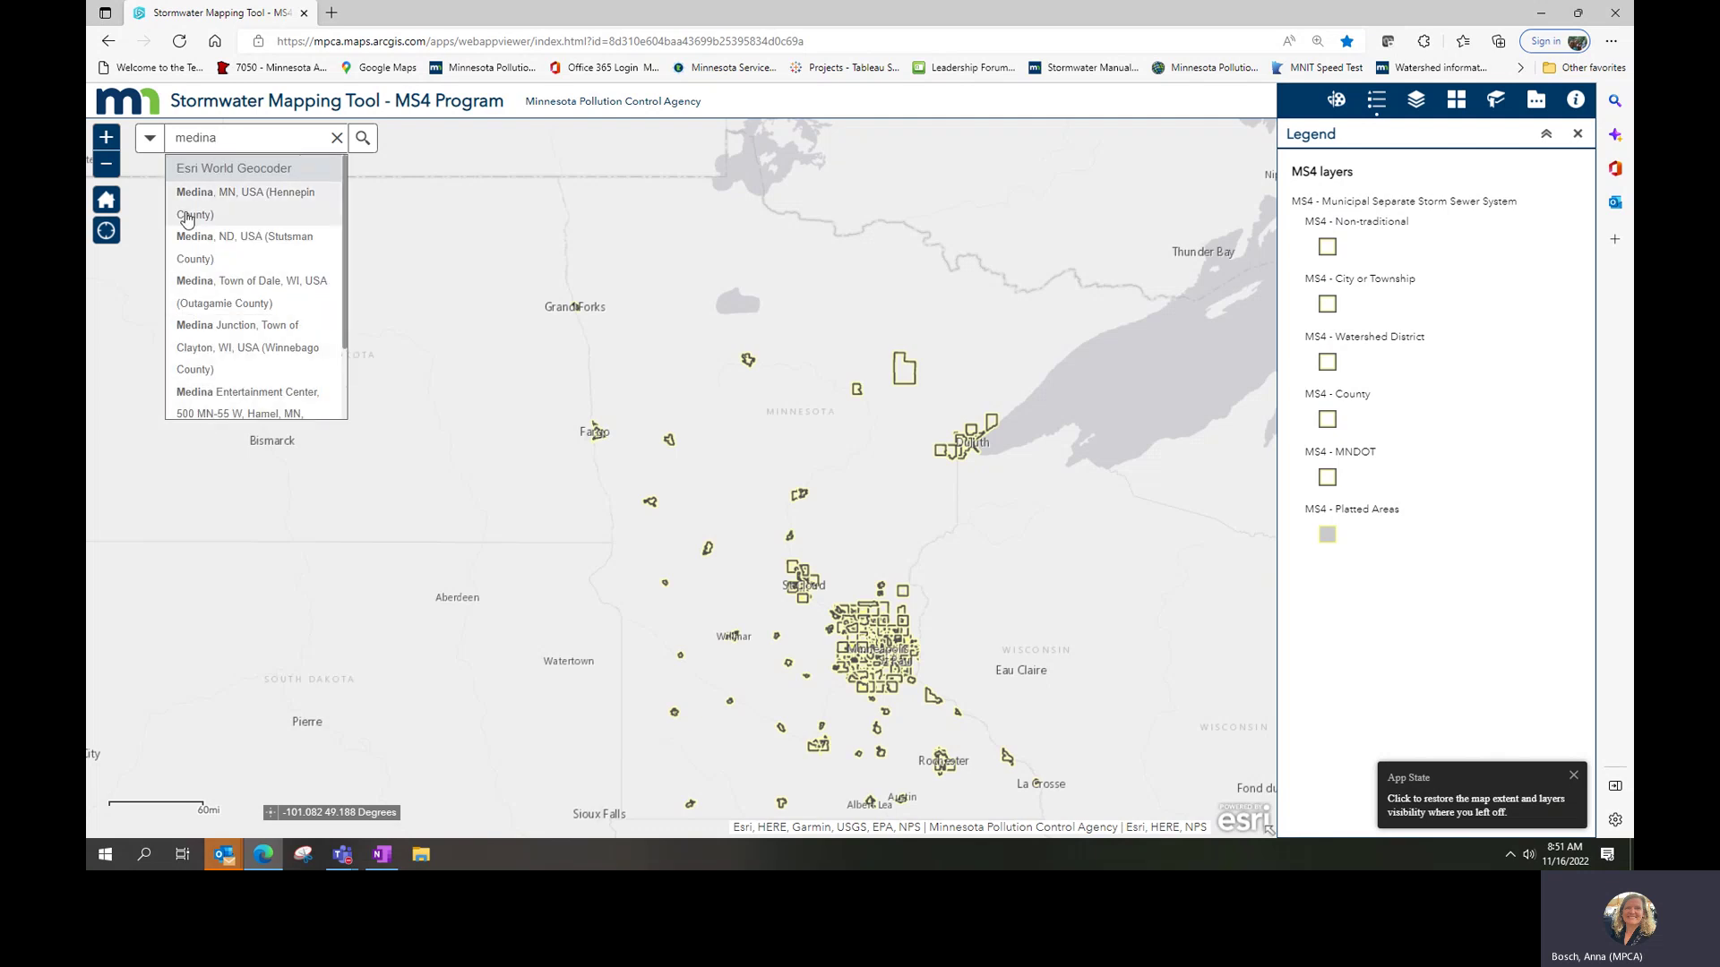
pyautogui.click(150, 138)
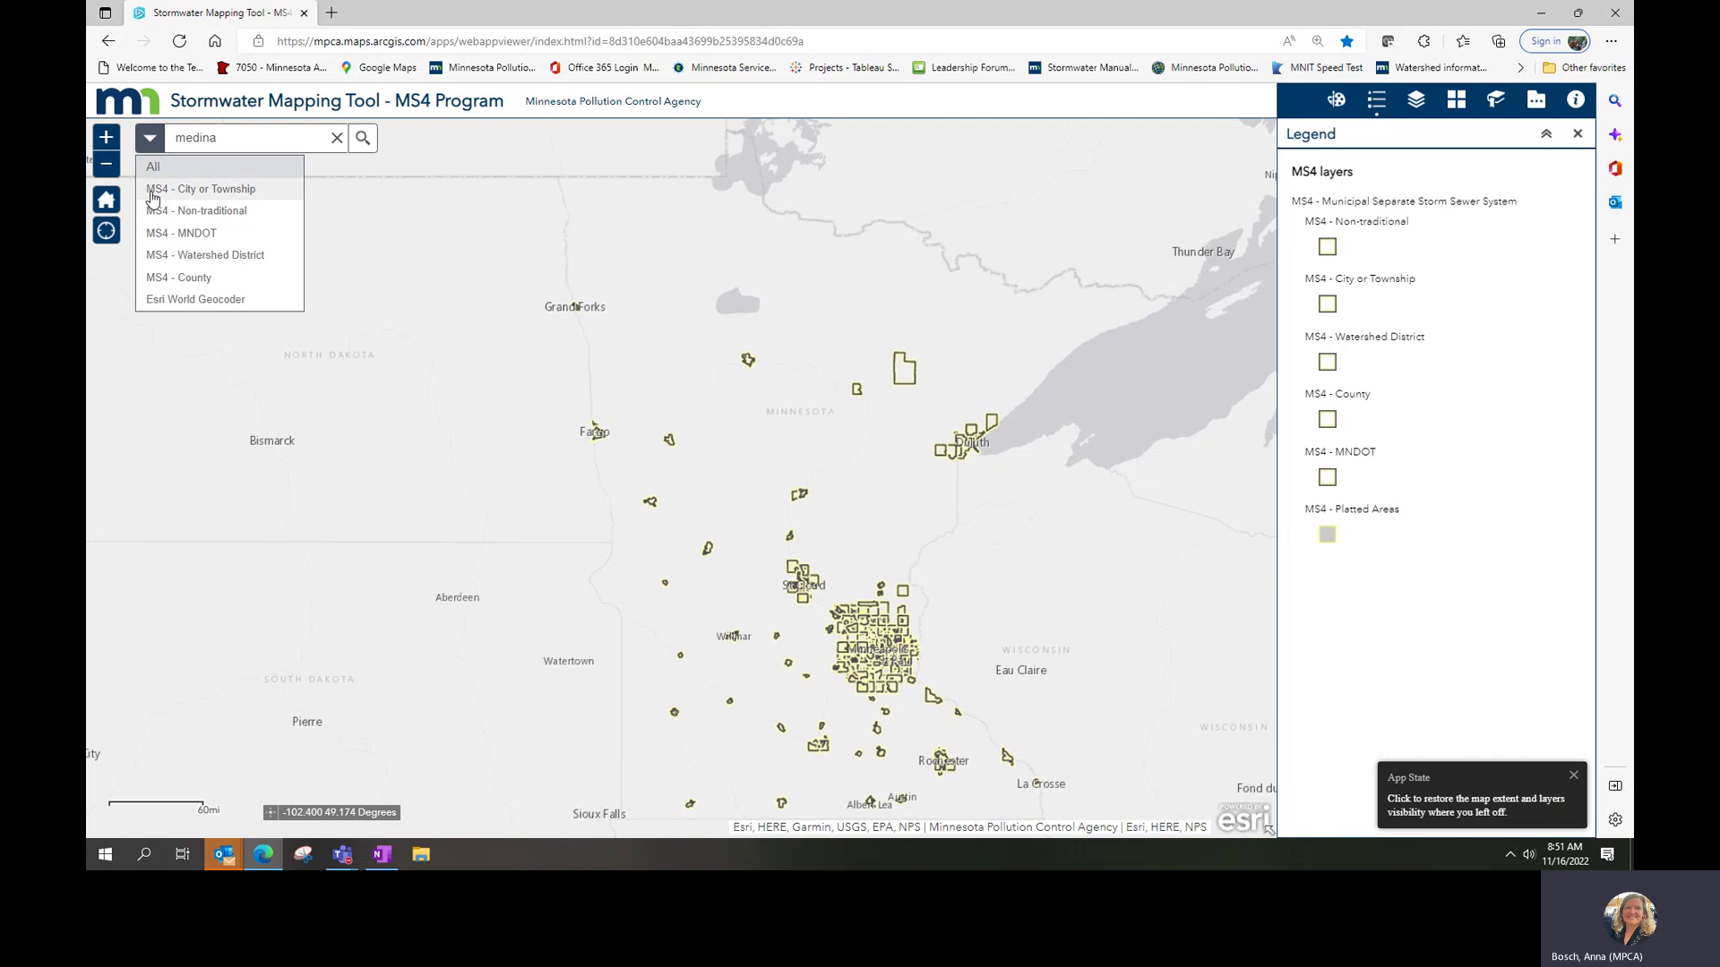
pyautogui.click(152, 196)
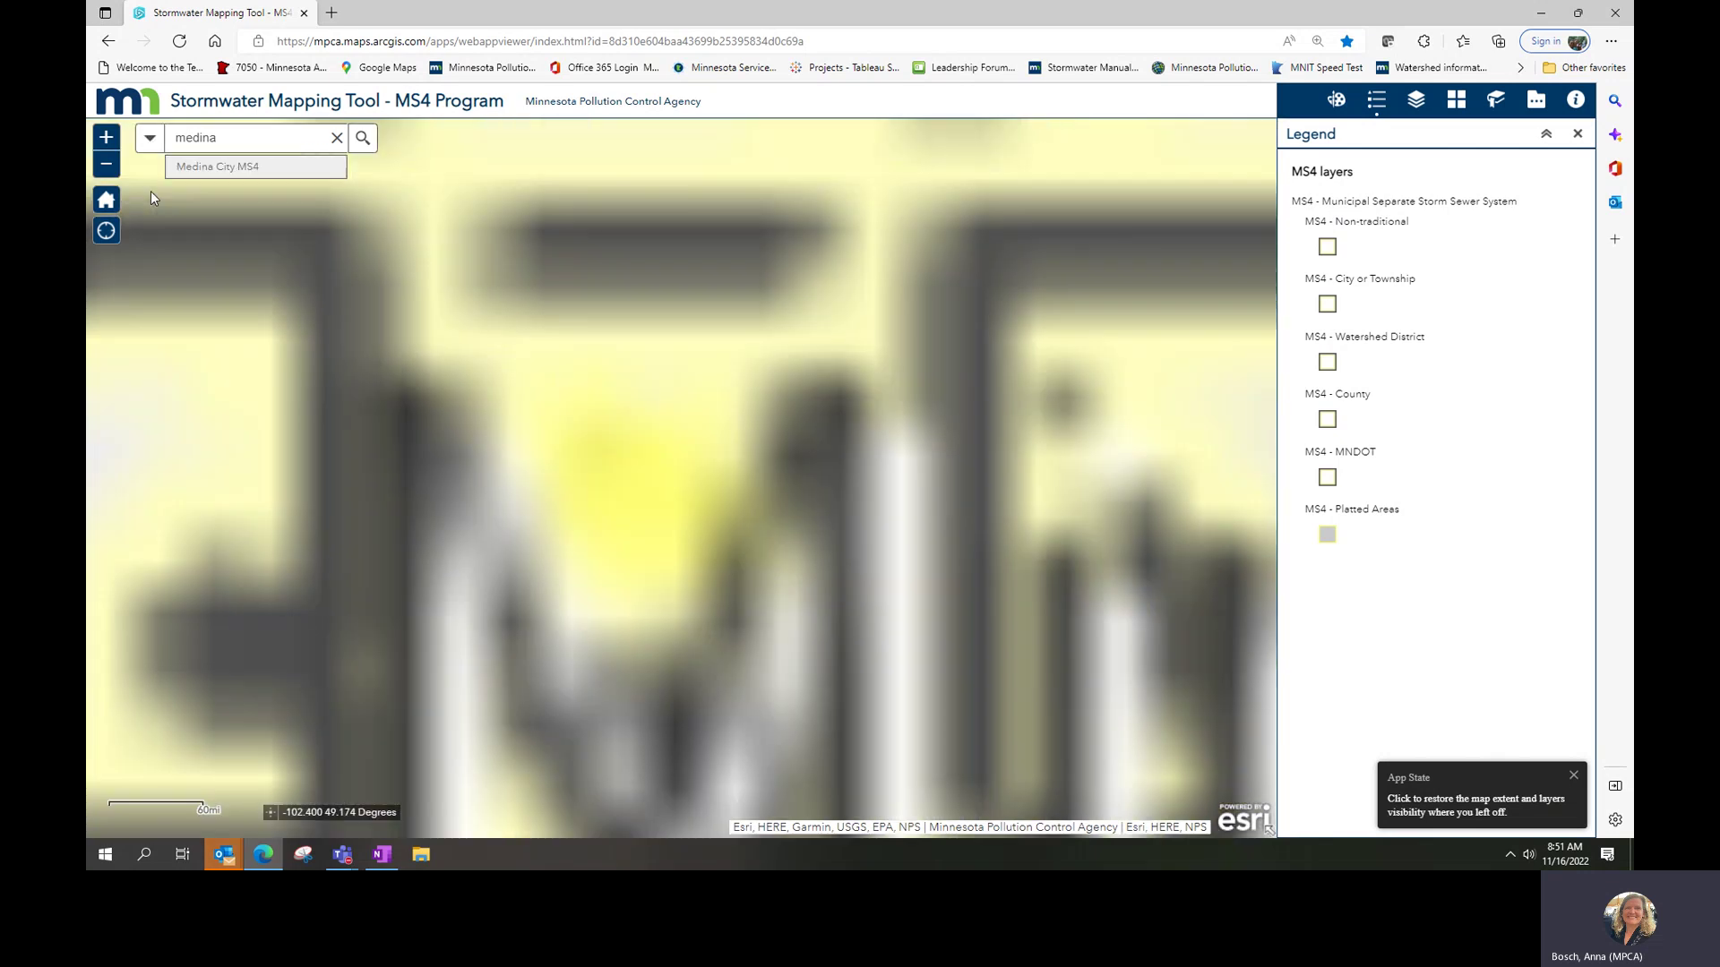
pyautogui.click(215, 167)
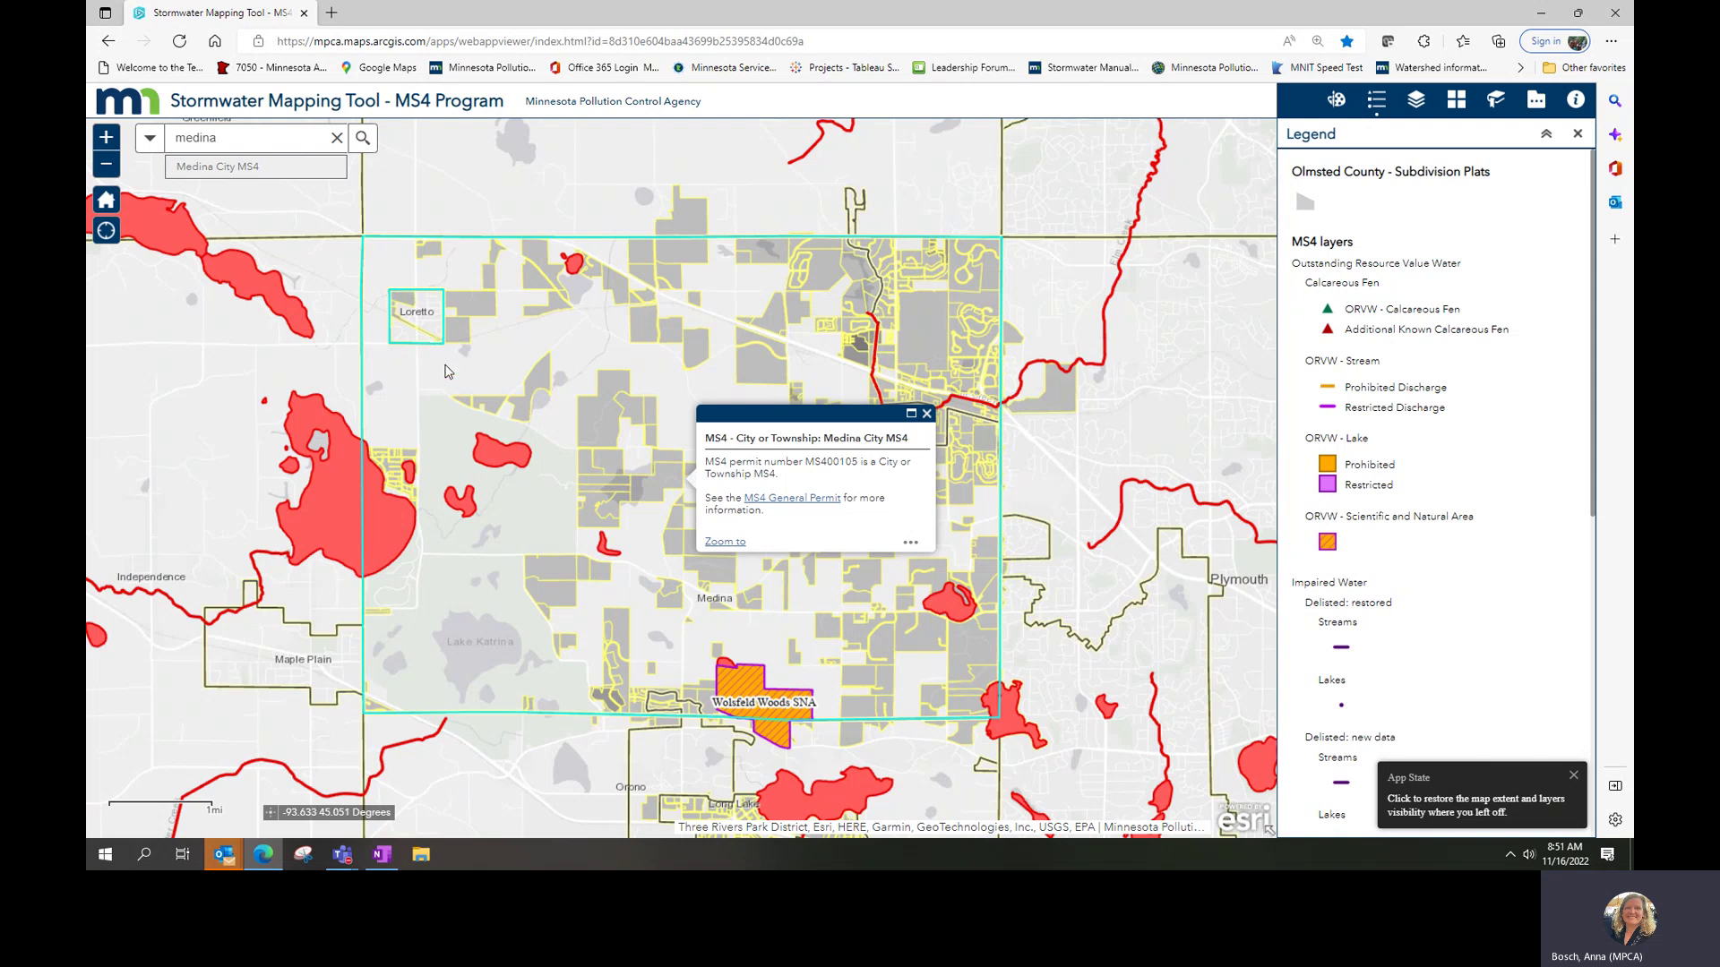
pyautogui.click(927, 415)
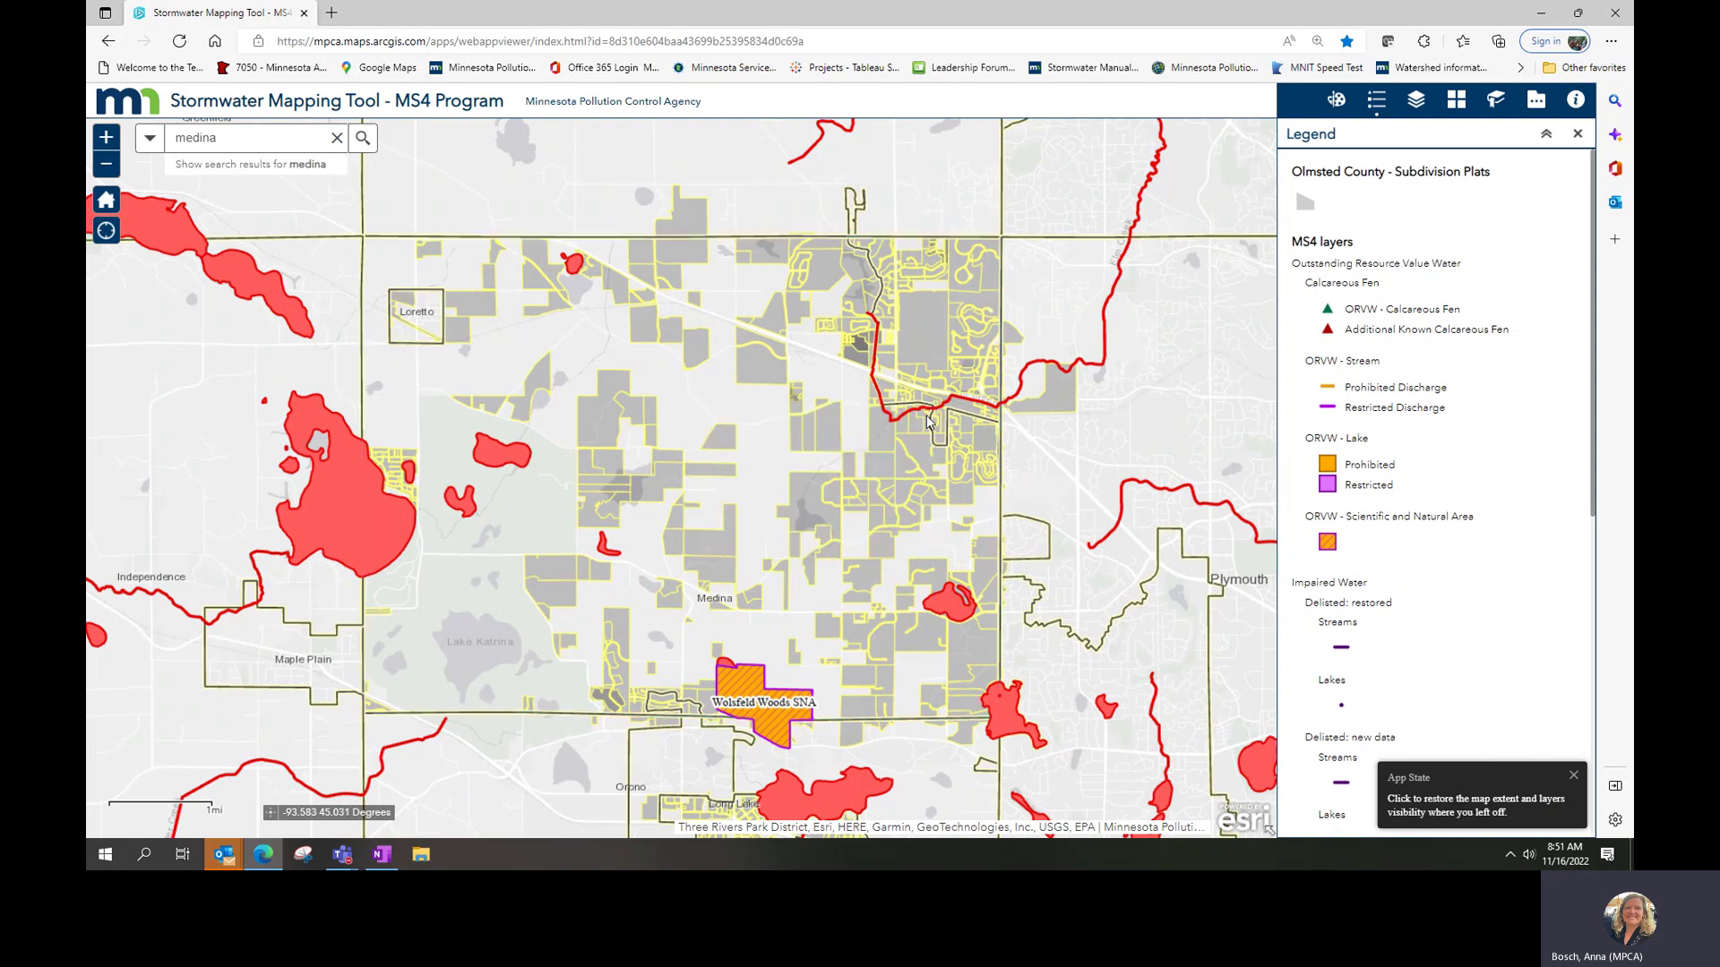
# Inspect the details of a platted area northwest of the Medina label, including its MS4 - Platted Areas record.
pyautogui.click(604, 421)
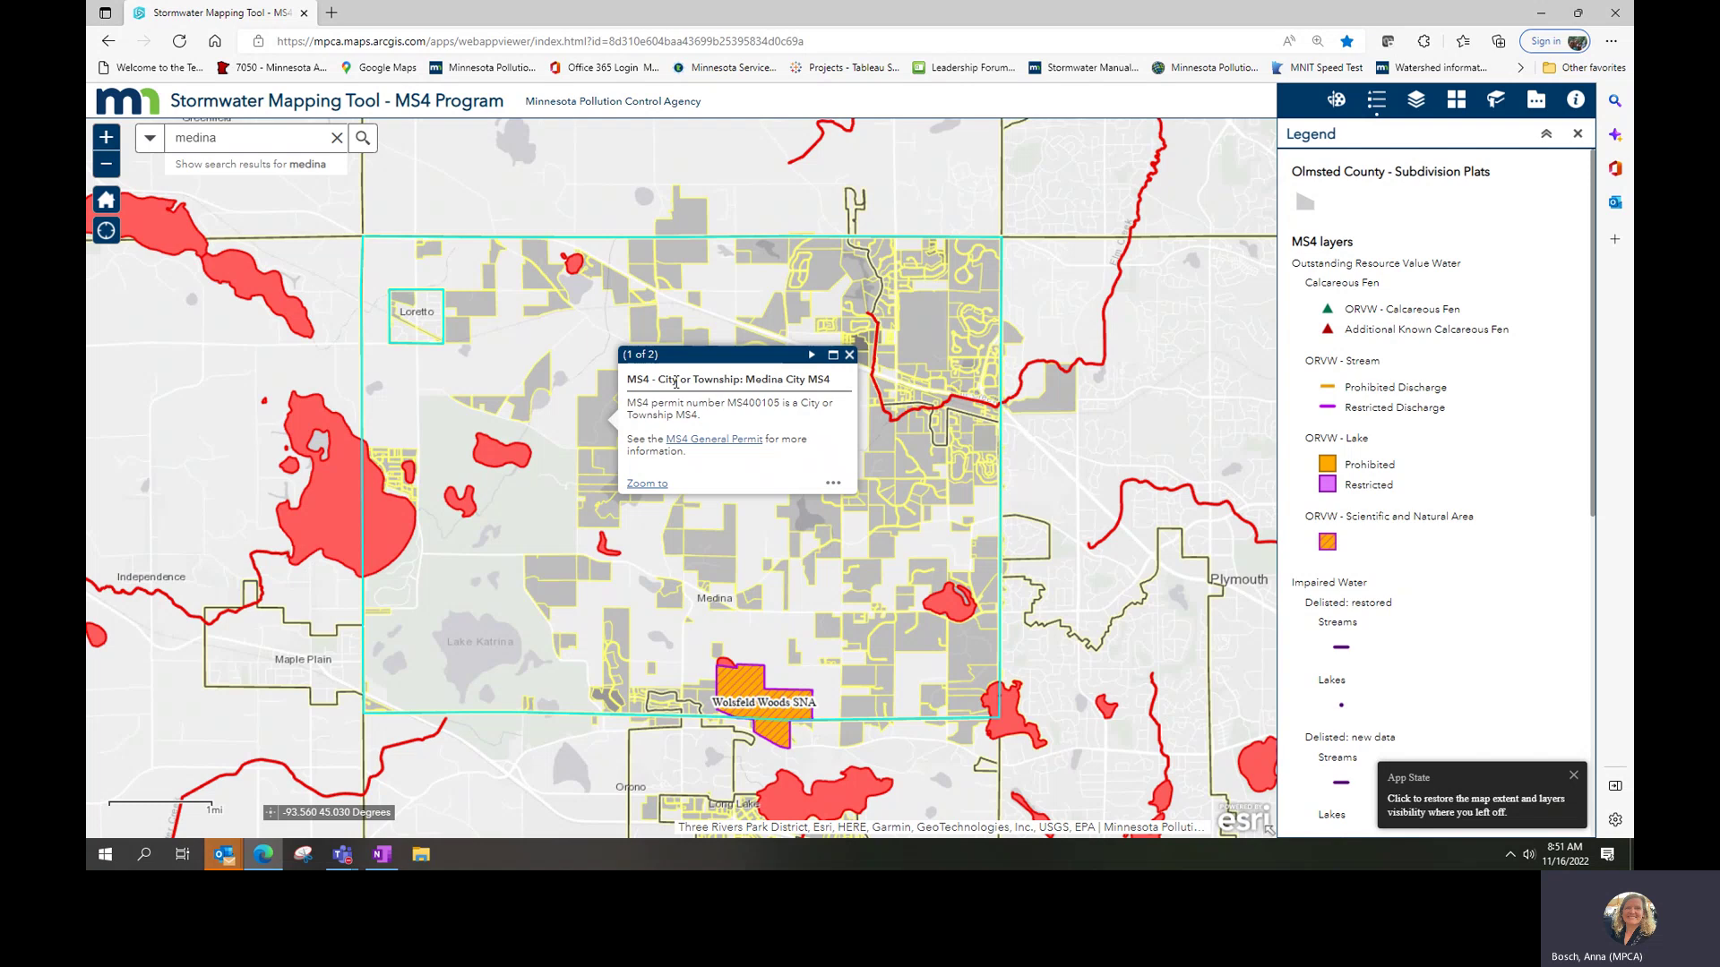
pyautogui.click(811, 356)
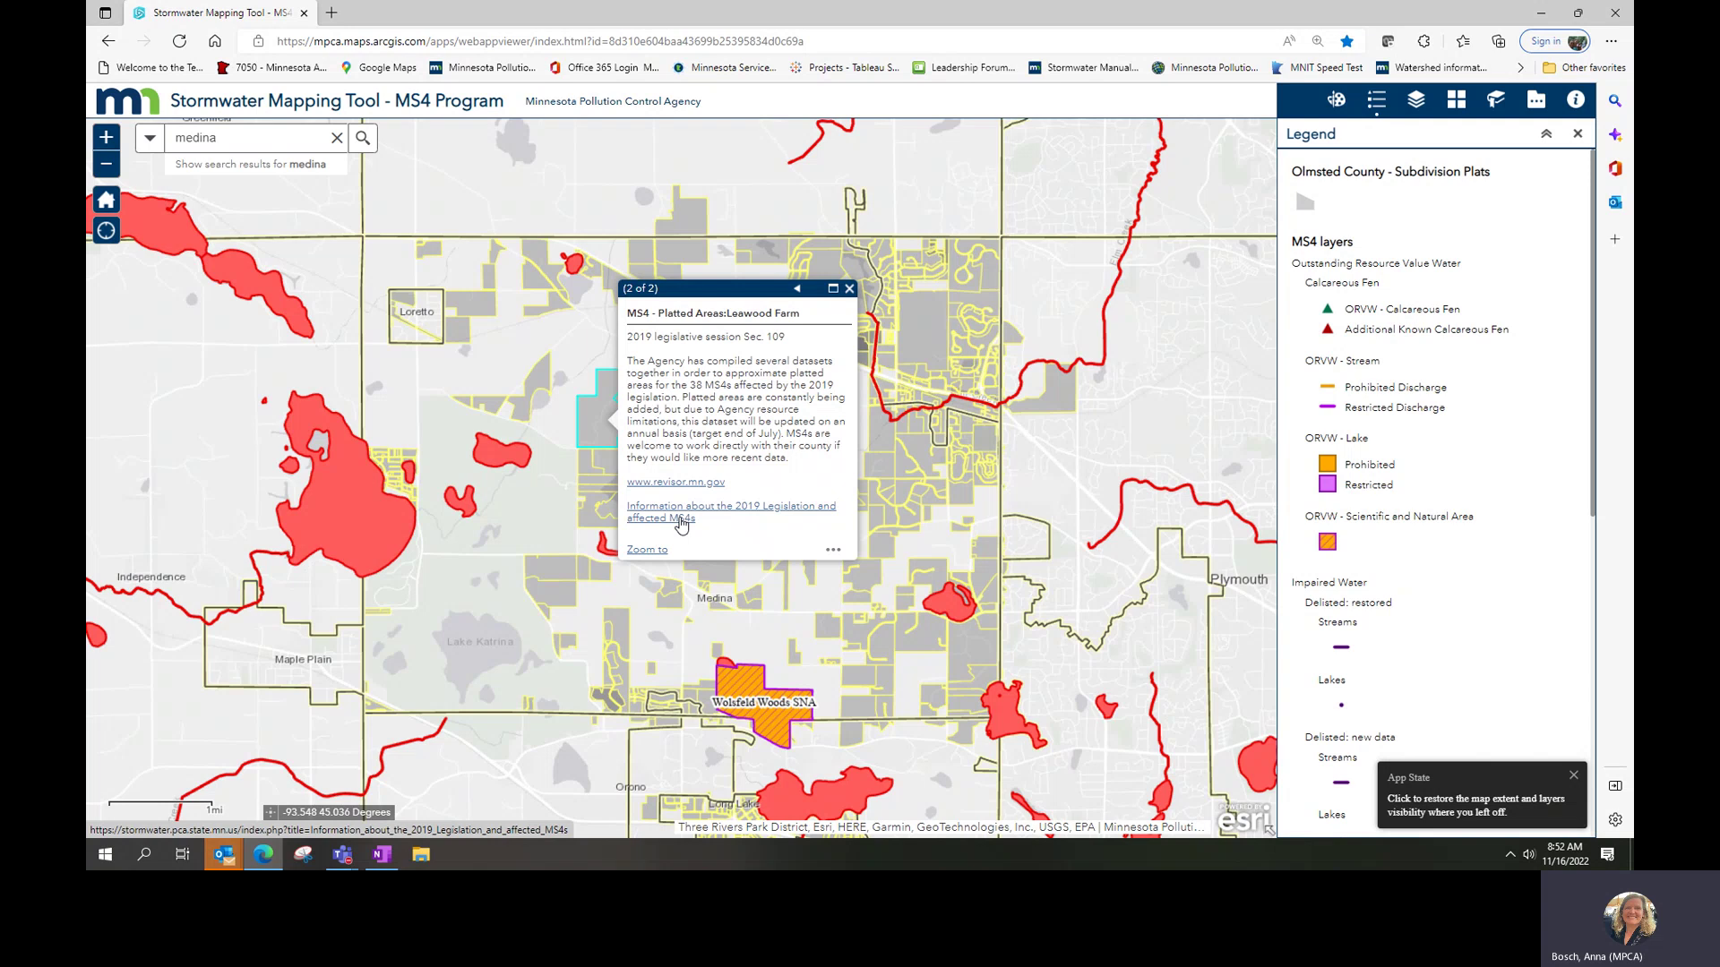
pyautogui.click(849, 289)
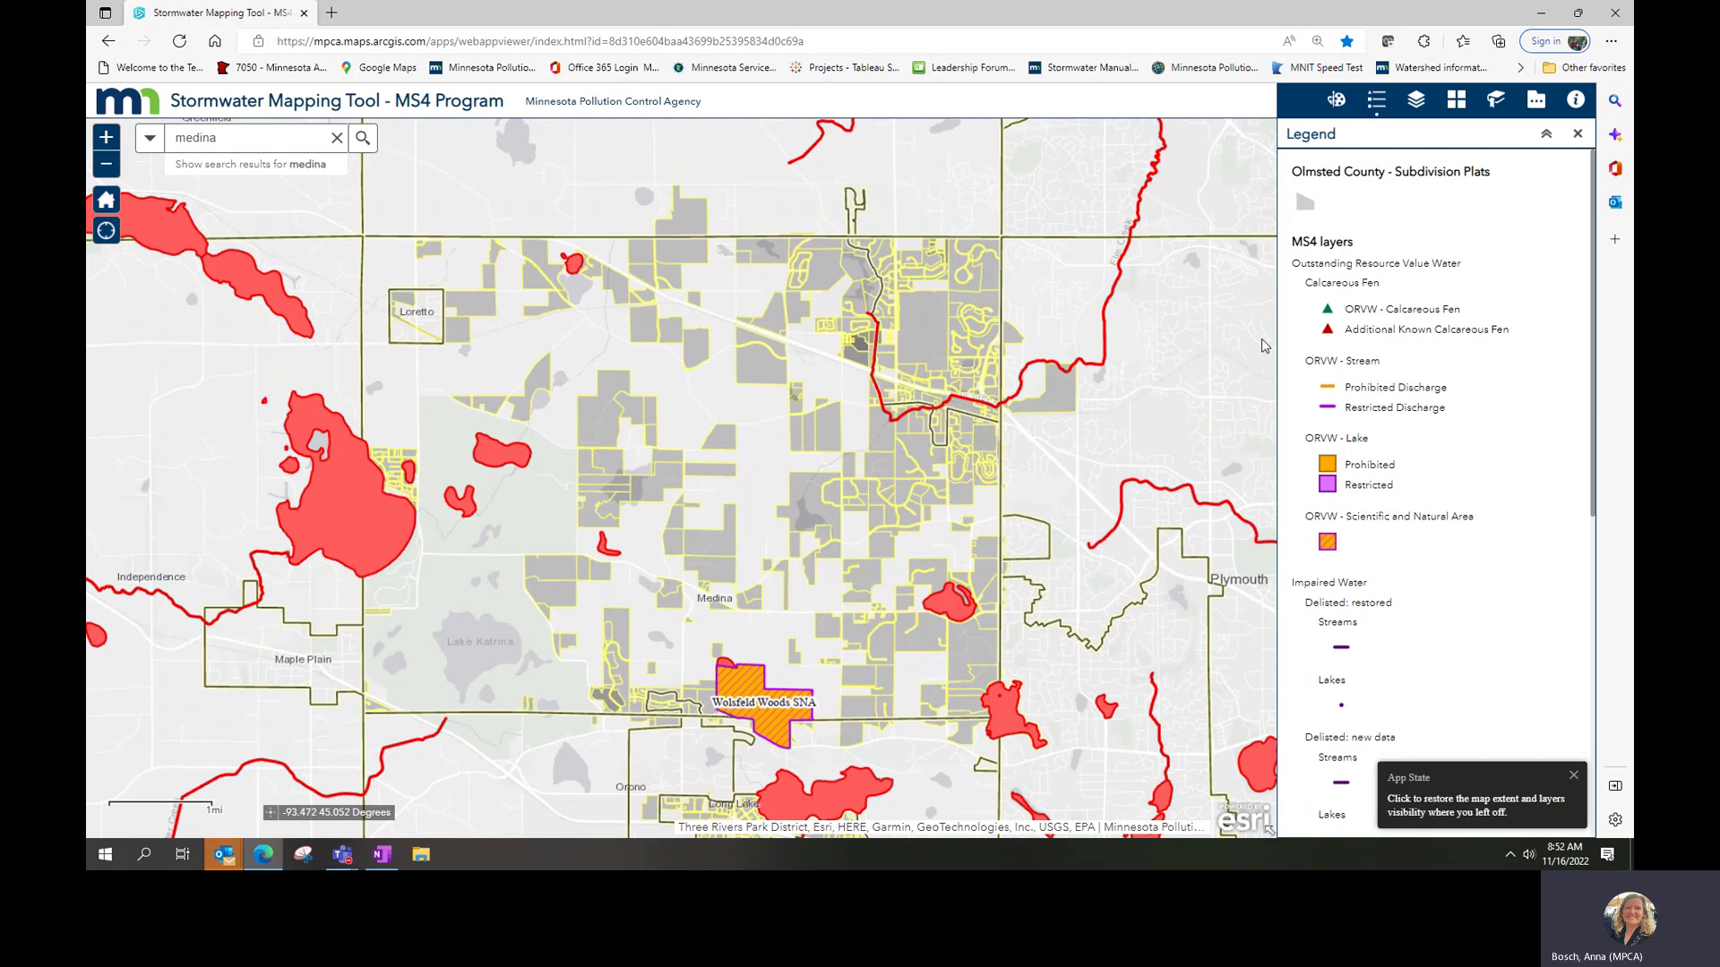
# Hide the Impaired Water and Outstanding Resource Value Water sublayers of the MS4 layers.
pyautogui.click(1416, 102)
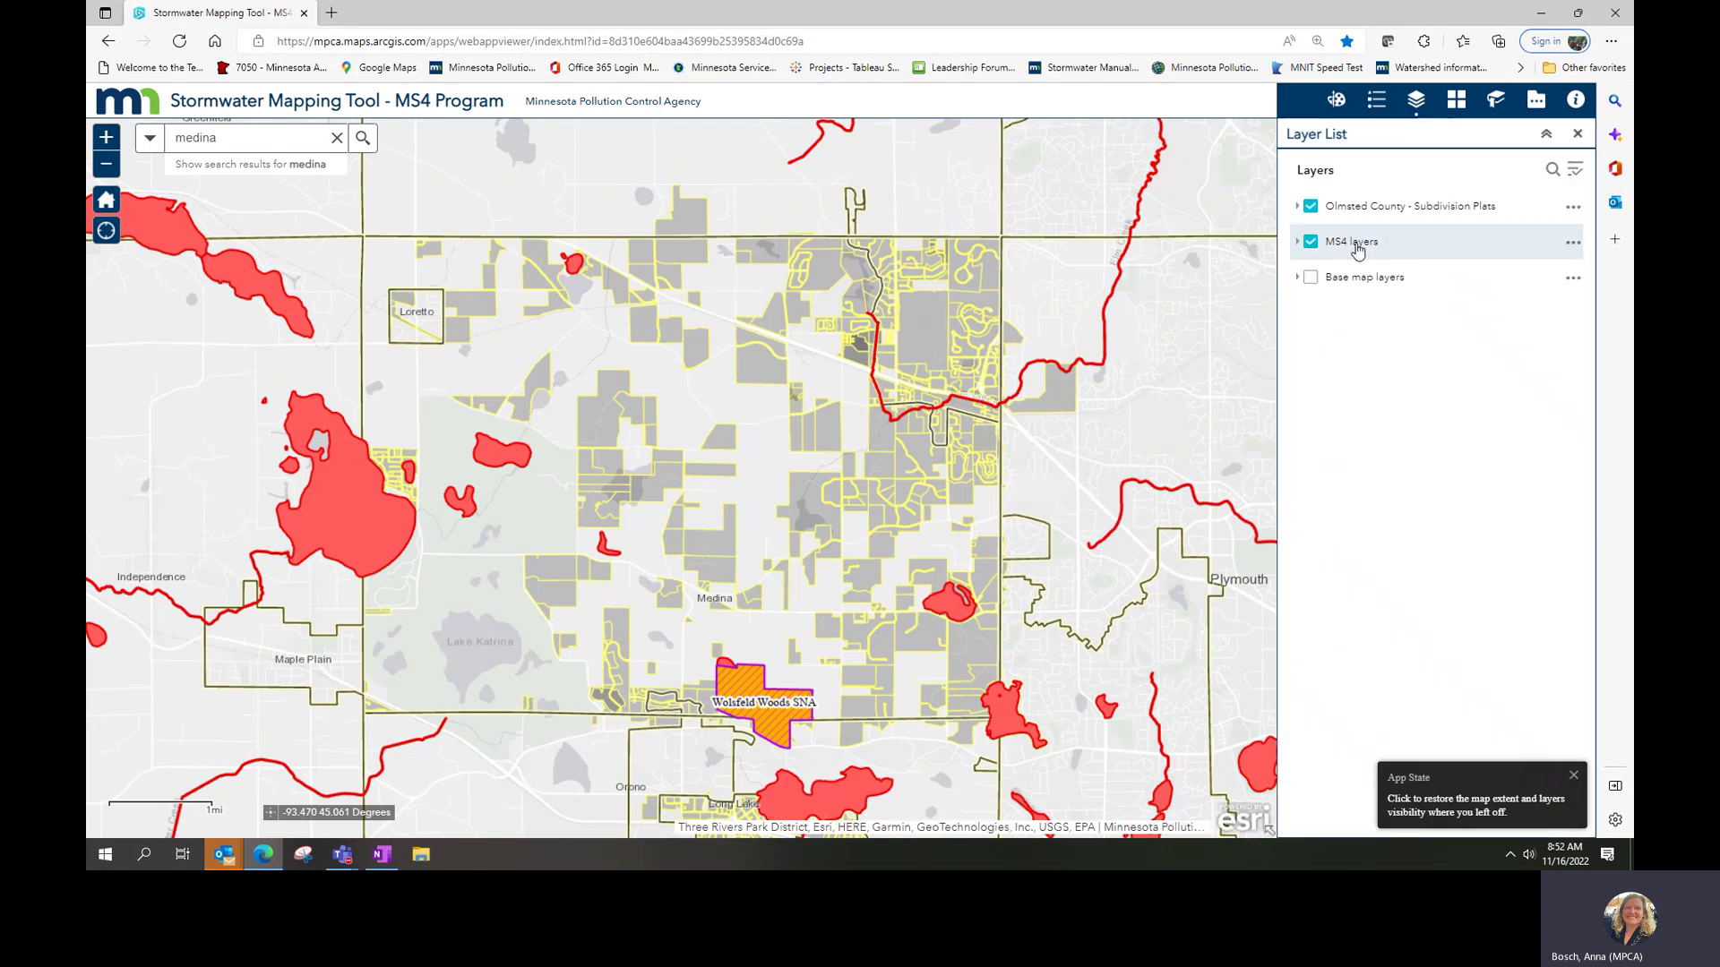
pyautogui.click(1297, 242)
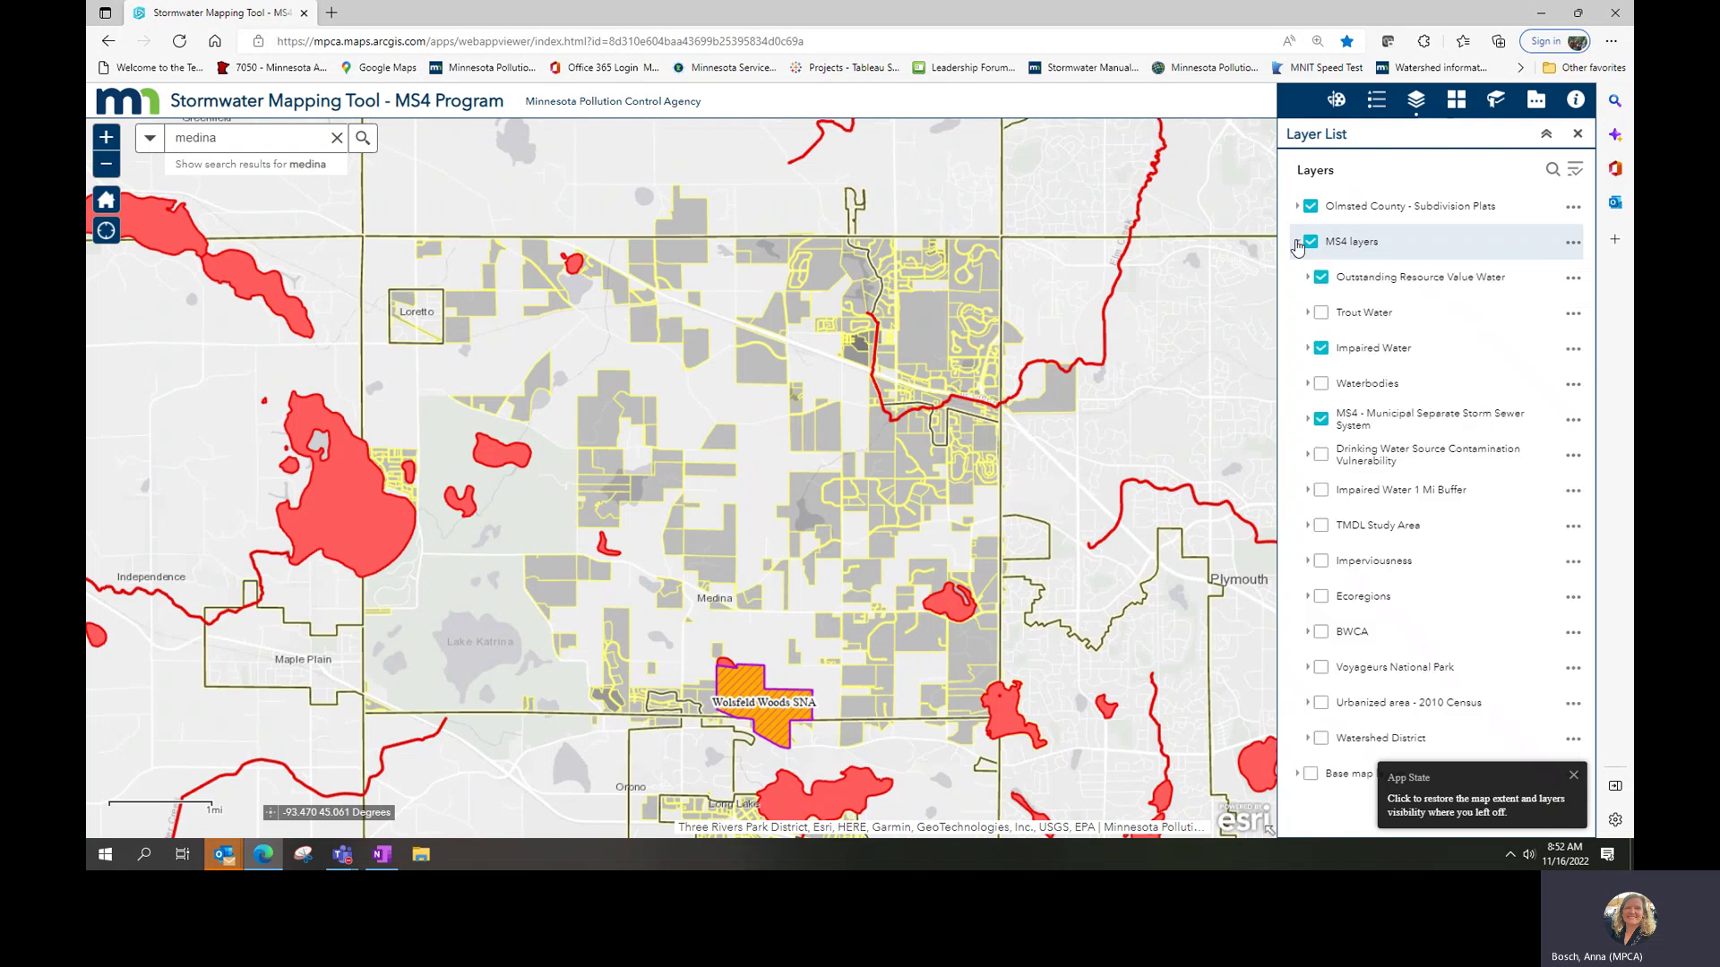
pyautogui.click(1321, 349)
pyautogui.click(1323, 282)
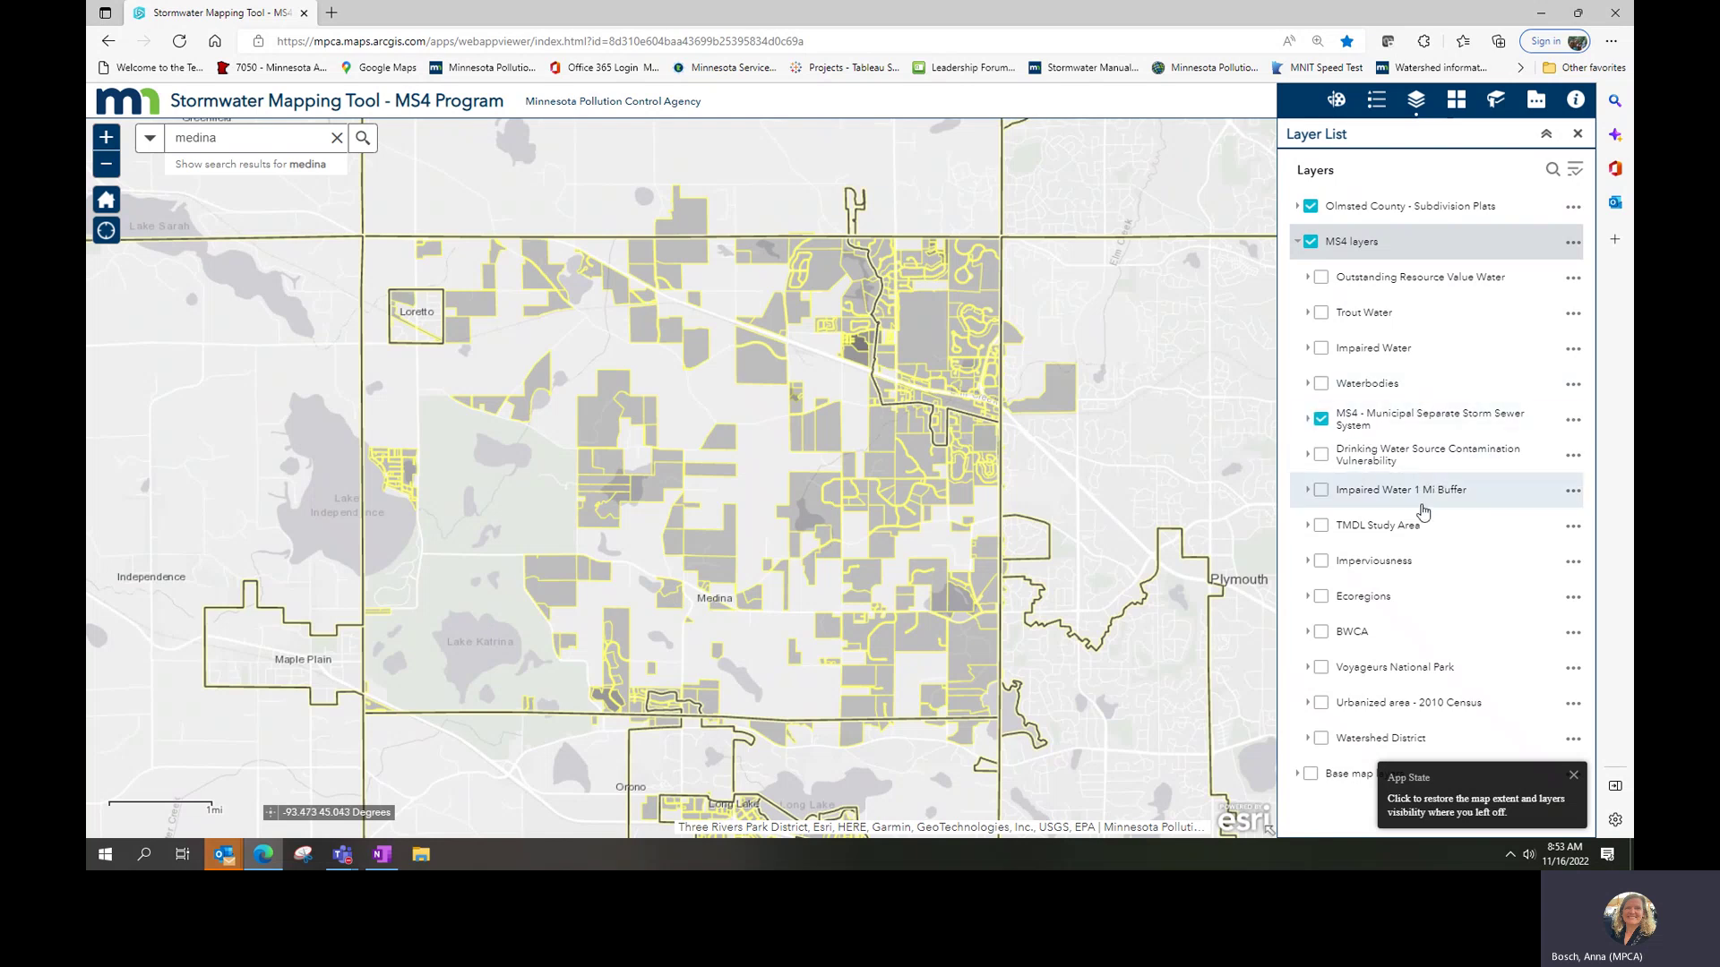
# Show the Urbanized area - 2010 Census layer with its legend expanded, and dismiss the App State notice.
pyautogui.click(1321, 704)
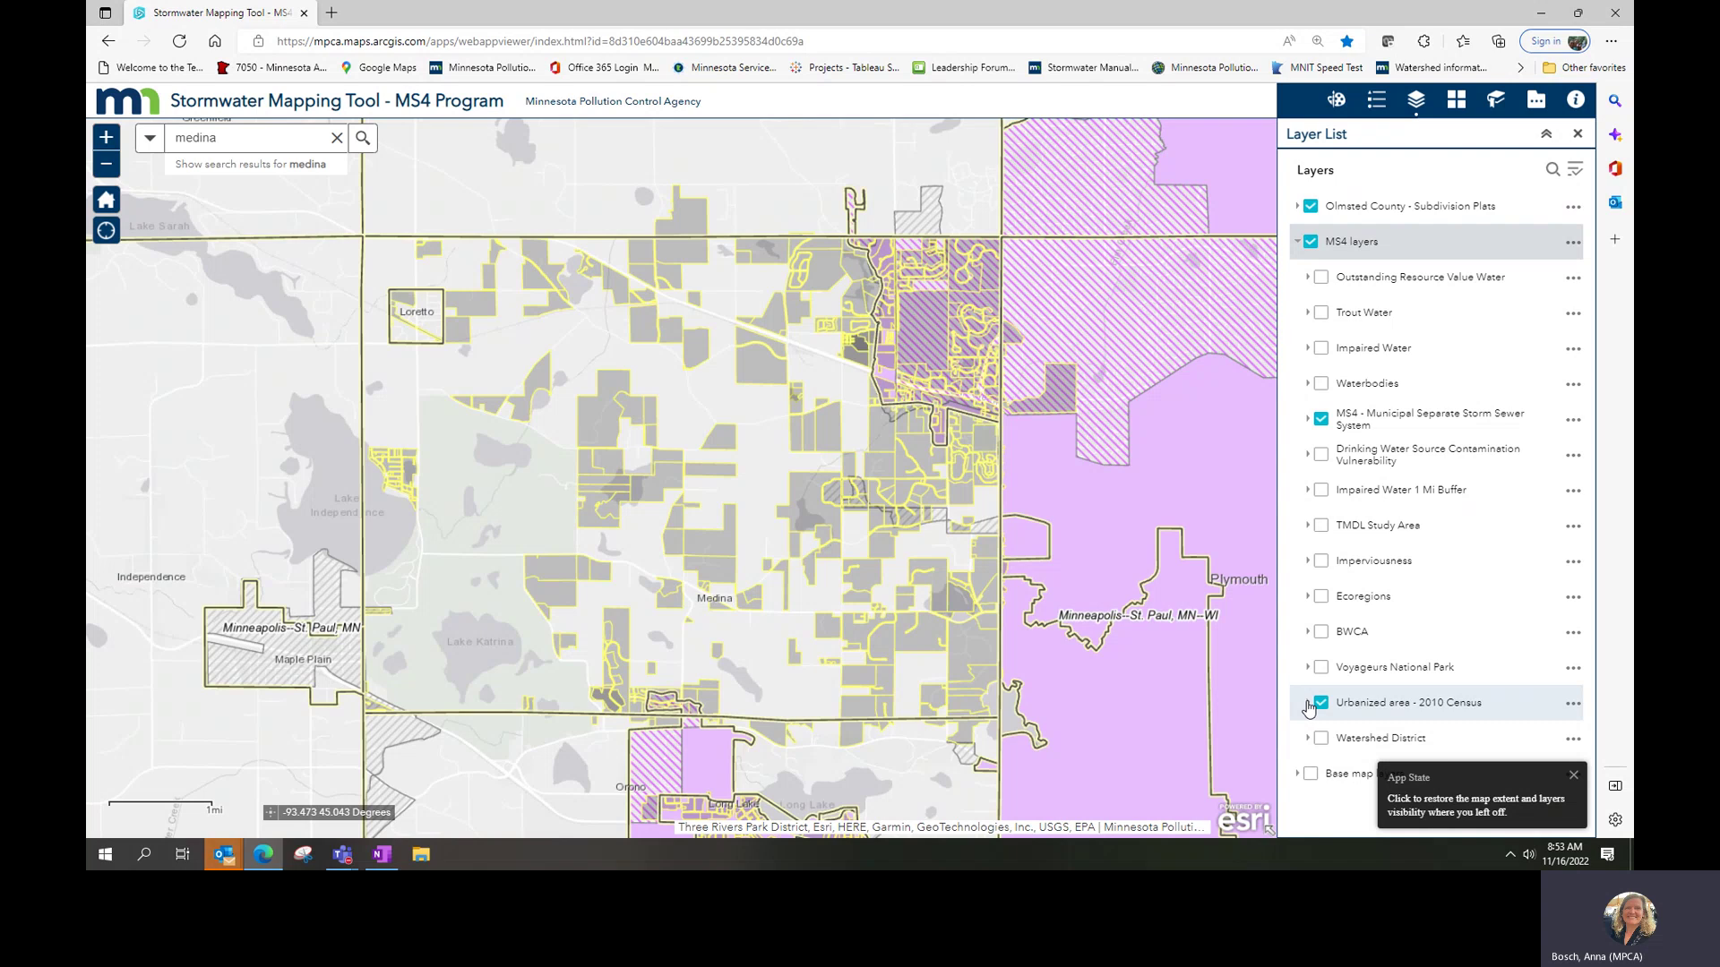
pyautogui.click(1308, 704)
pyautogui.scroll(-1, 1501, 712)
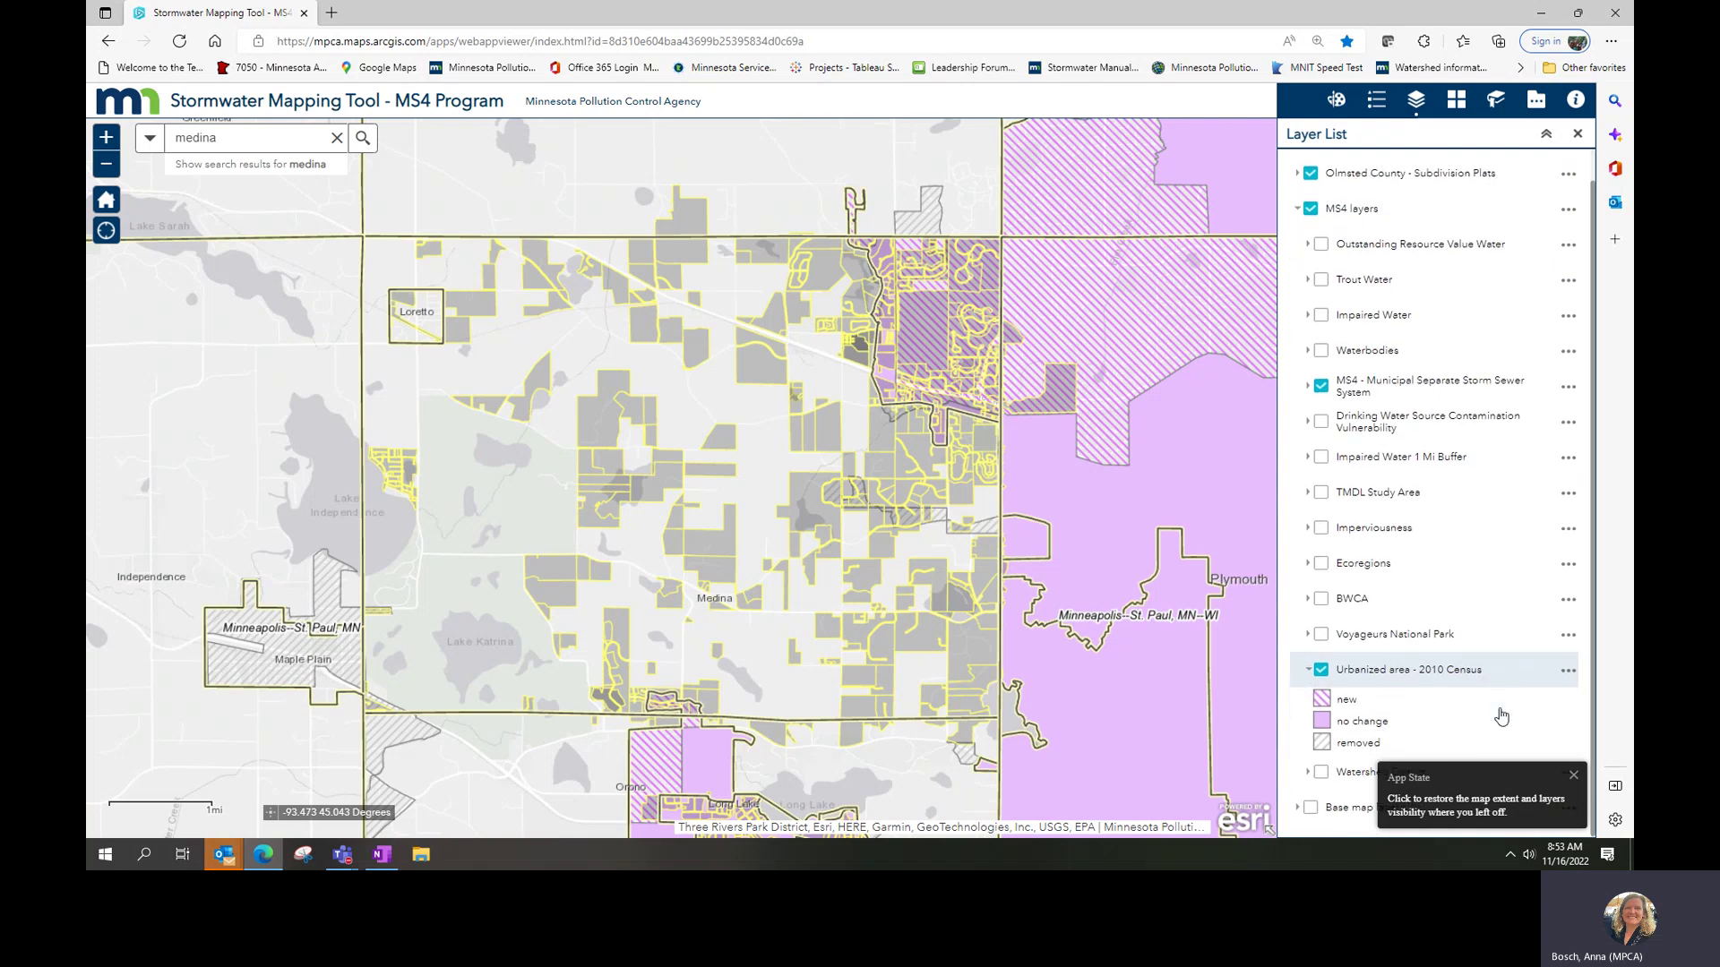
pyautogui.click(1573, 782)
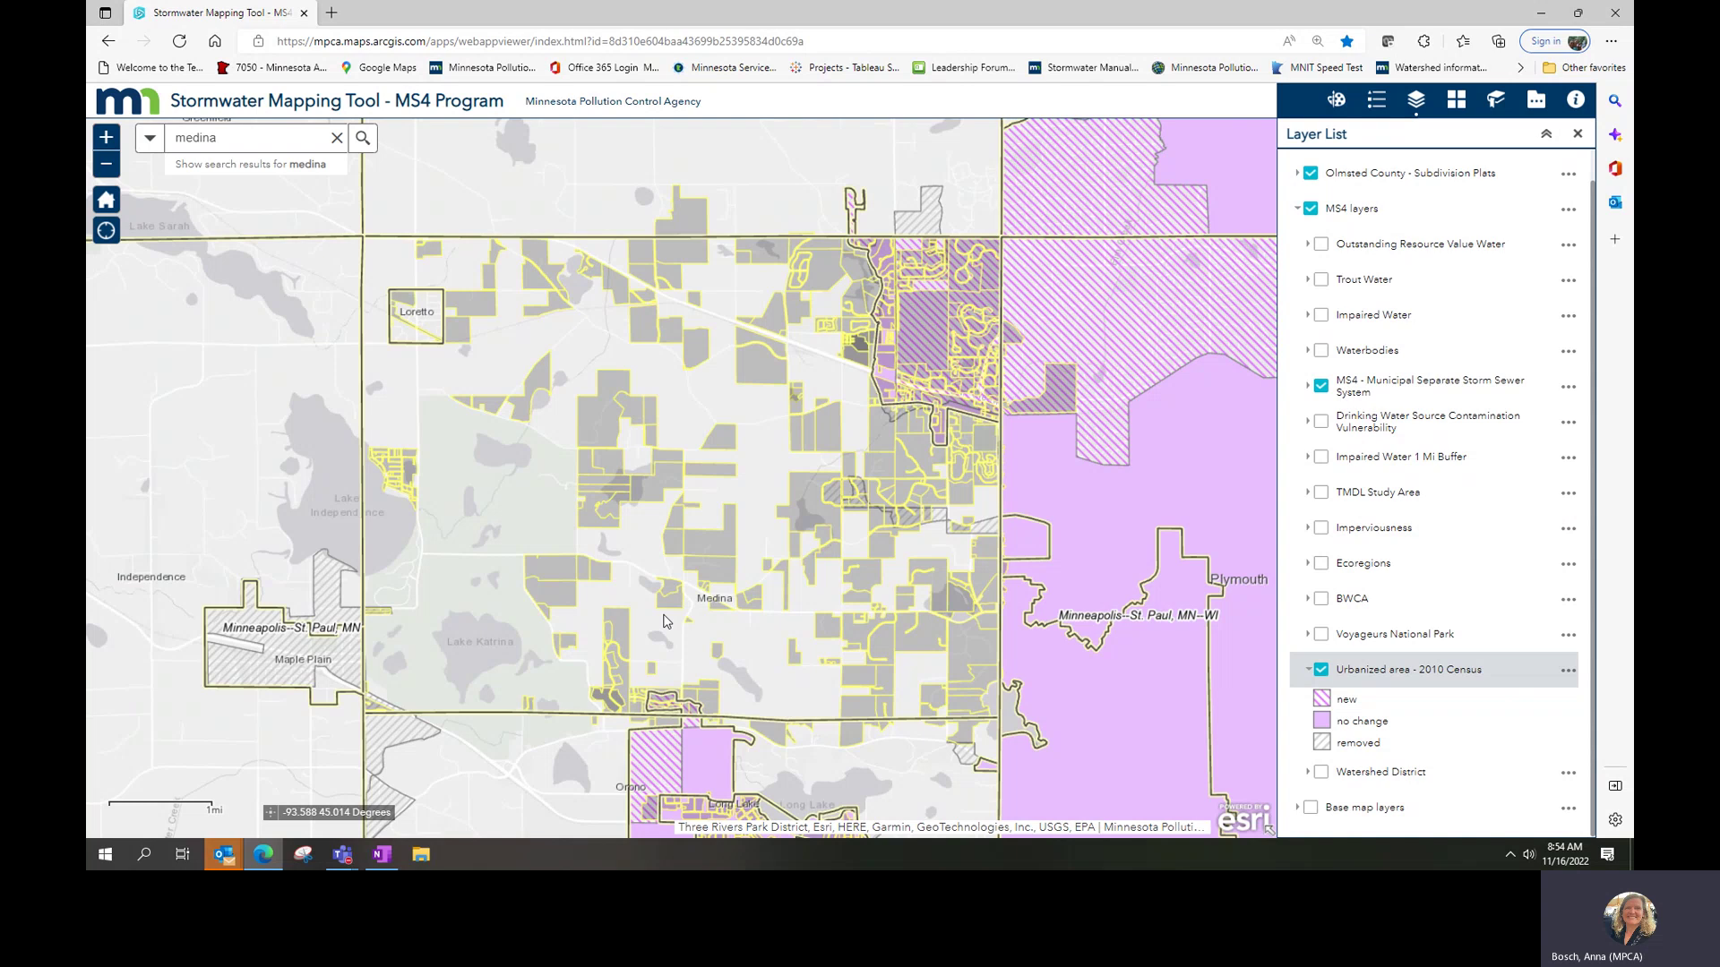
# Set the map's print layout to Letter ANSI A Landscape and review the advanced print options.
pyautogui.click(1537, 100)
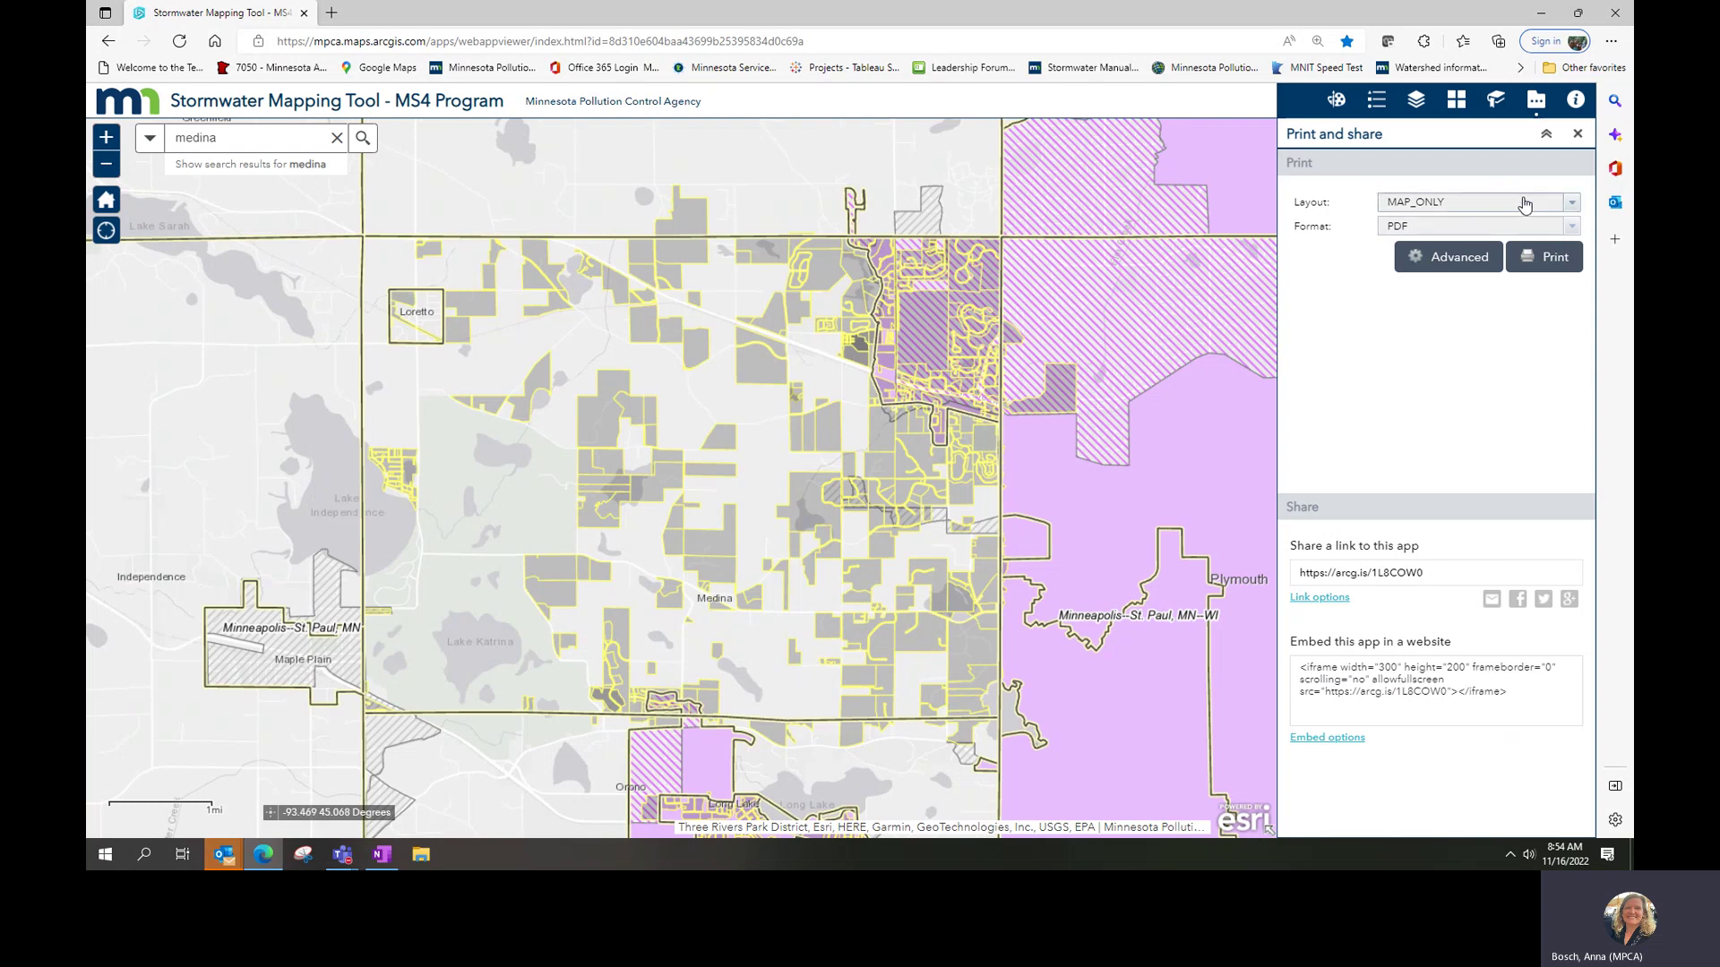
pyautogui.click(1572, 207)
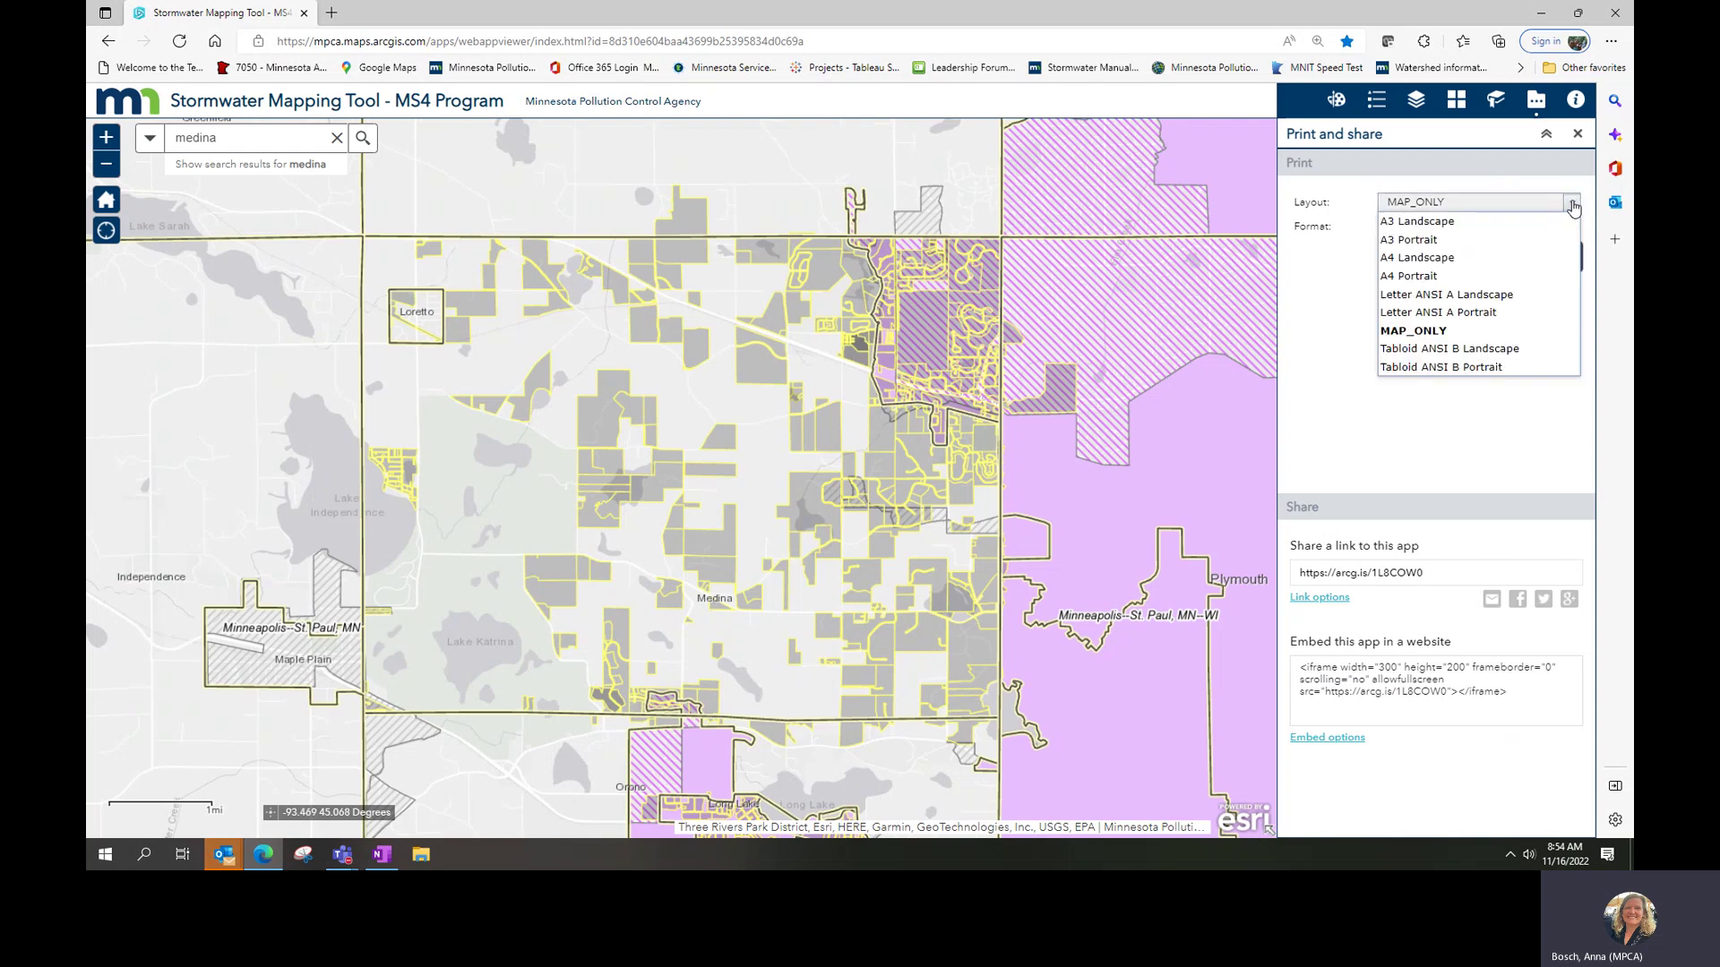
pyautogui.click(1513, 296)
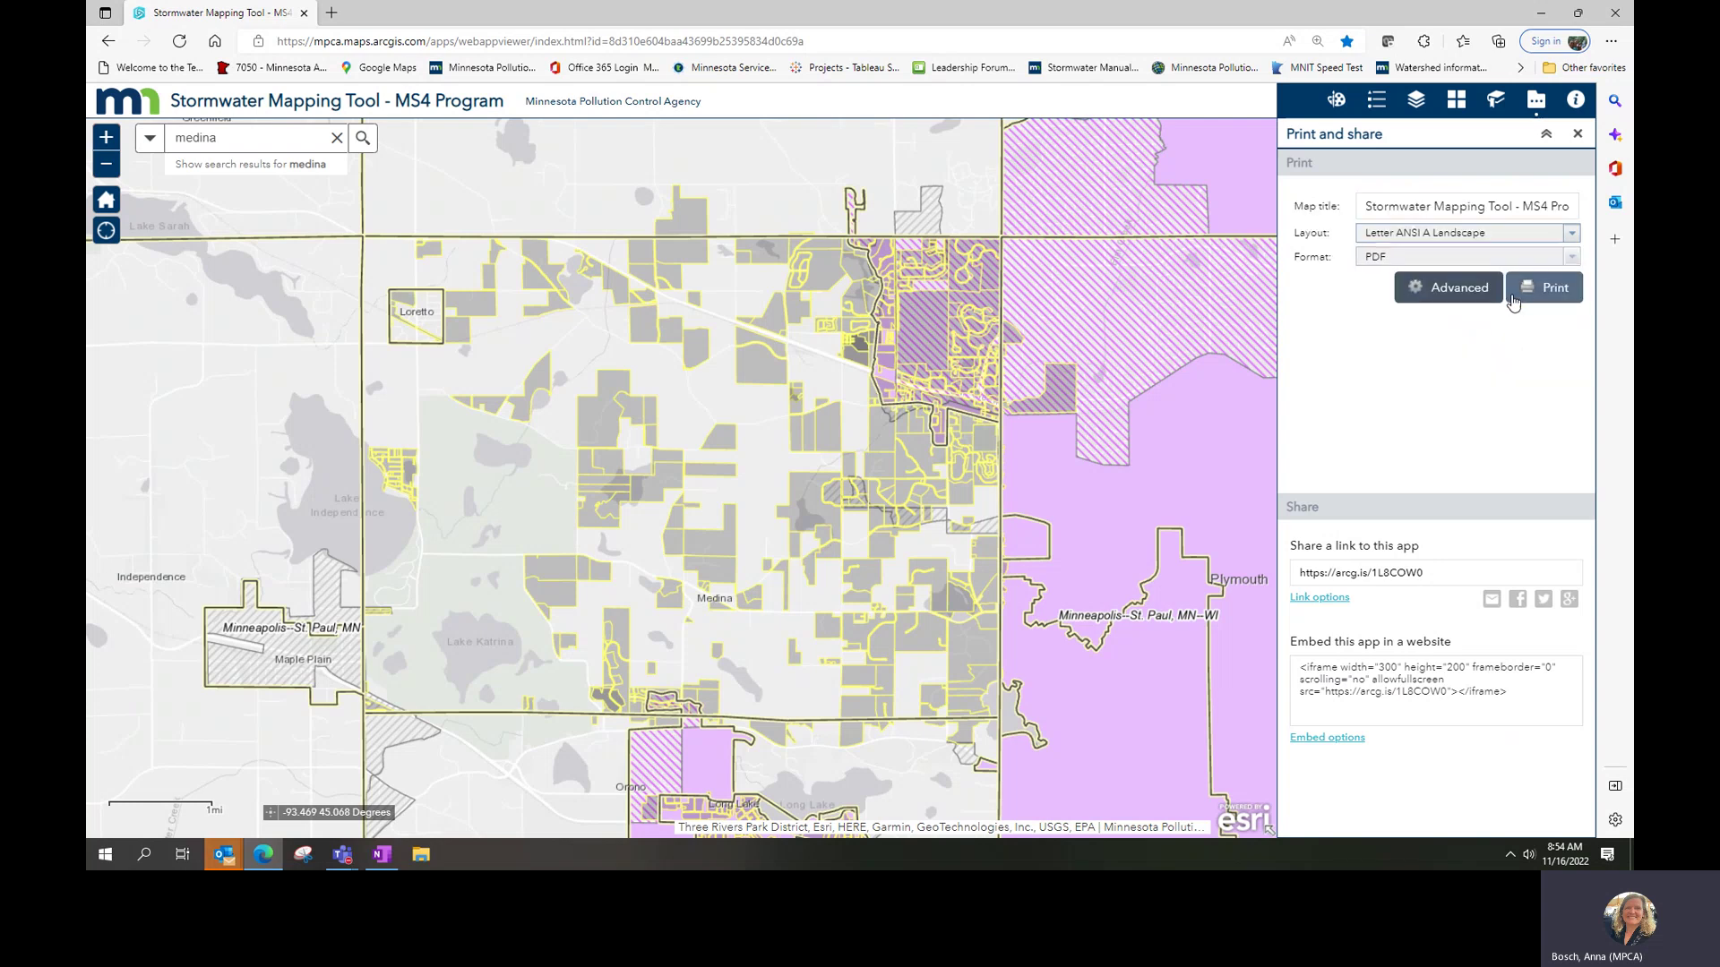
pyautogui.click(1437, 294)
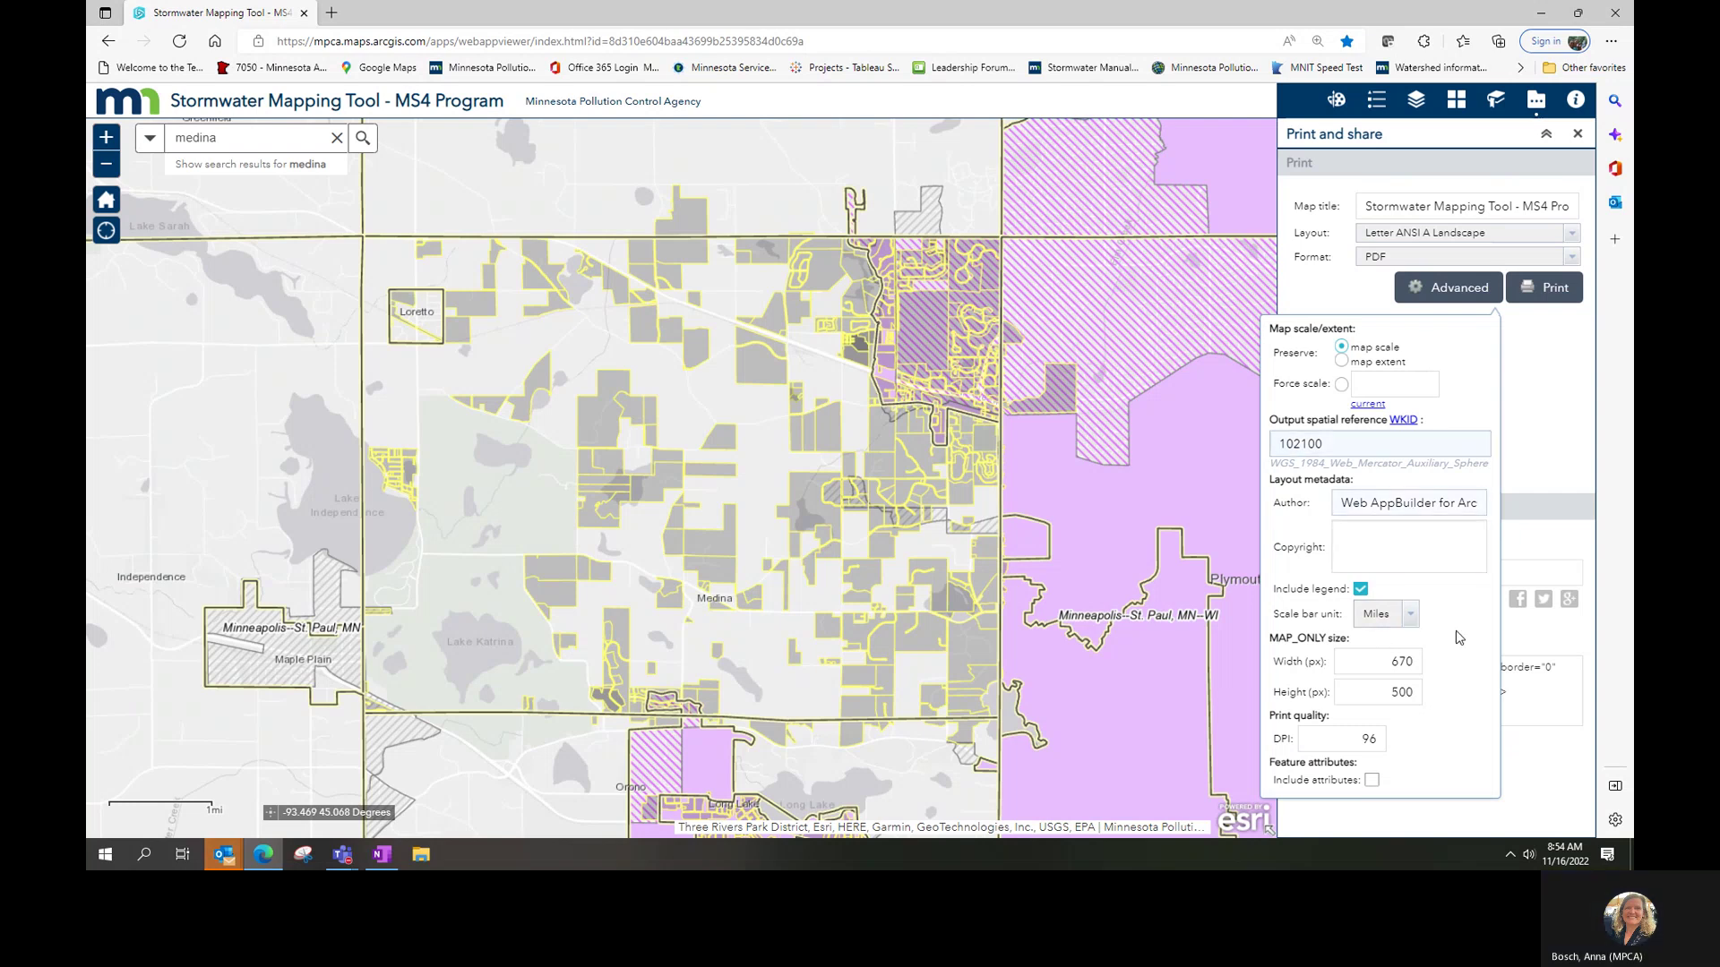
pyautogui.click(1461, 296)
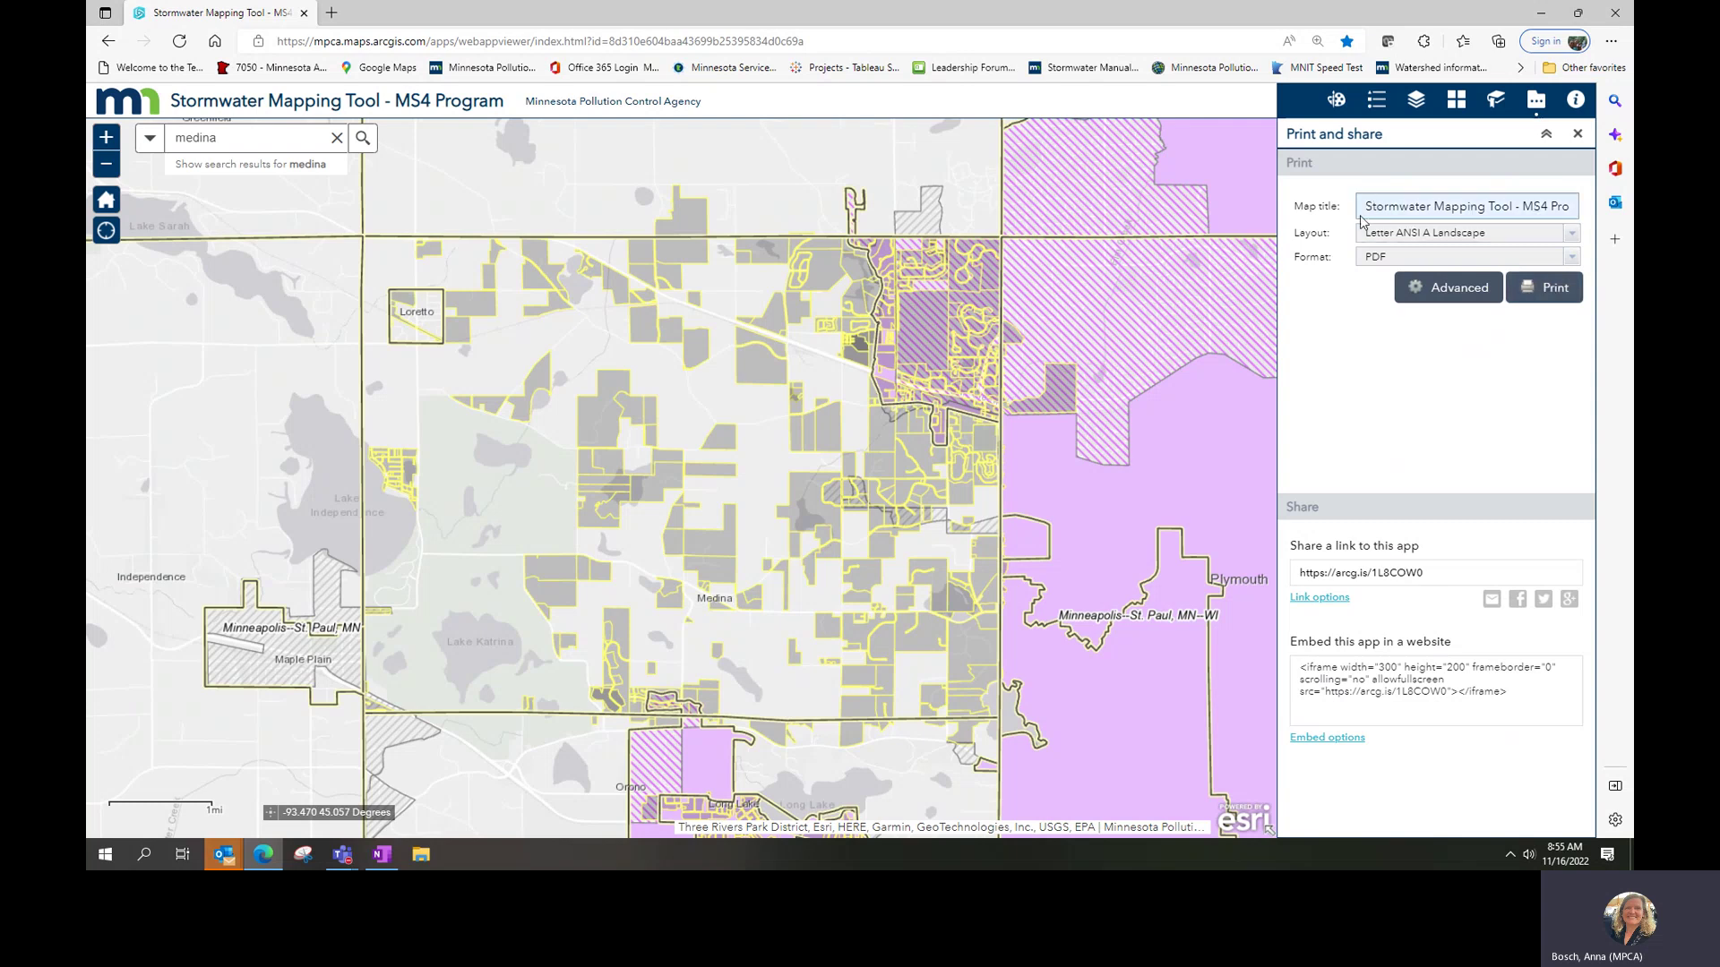
# Change the printed map's title to "Medina Regulated MS4 area".
pyautogui.press('End')
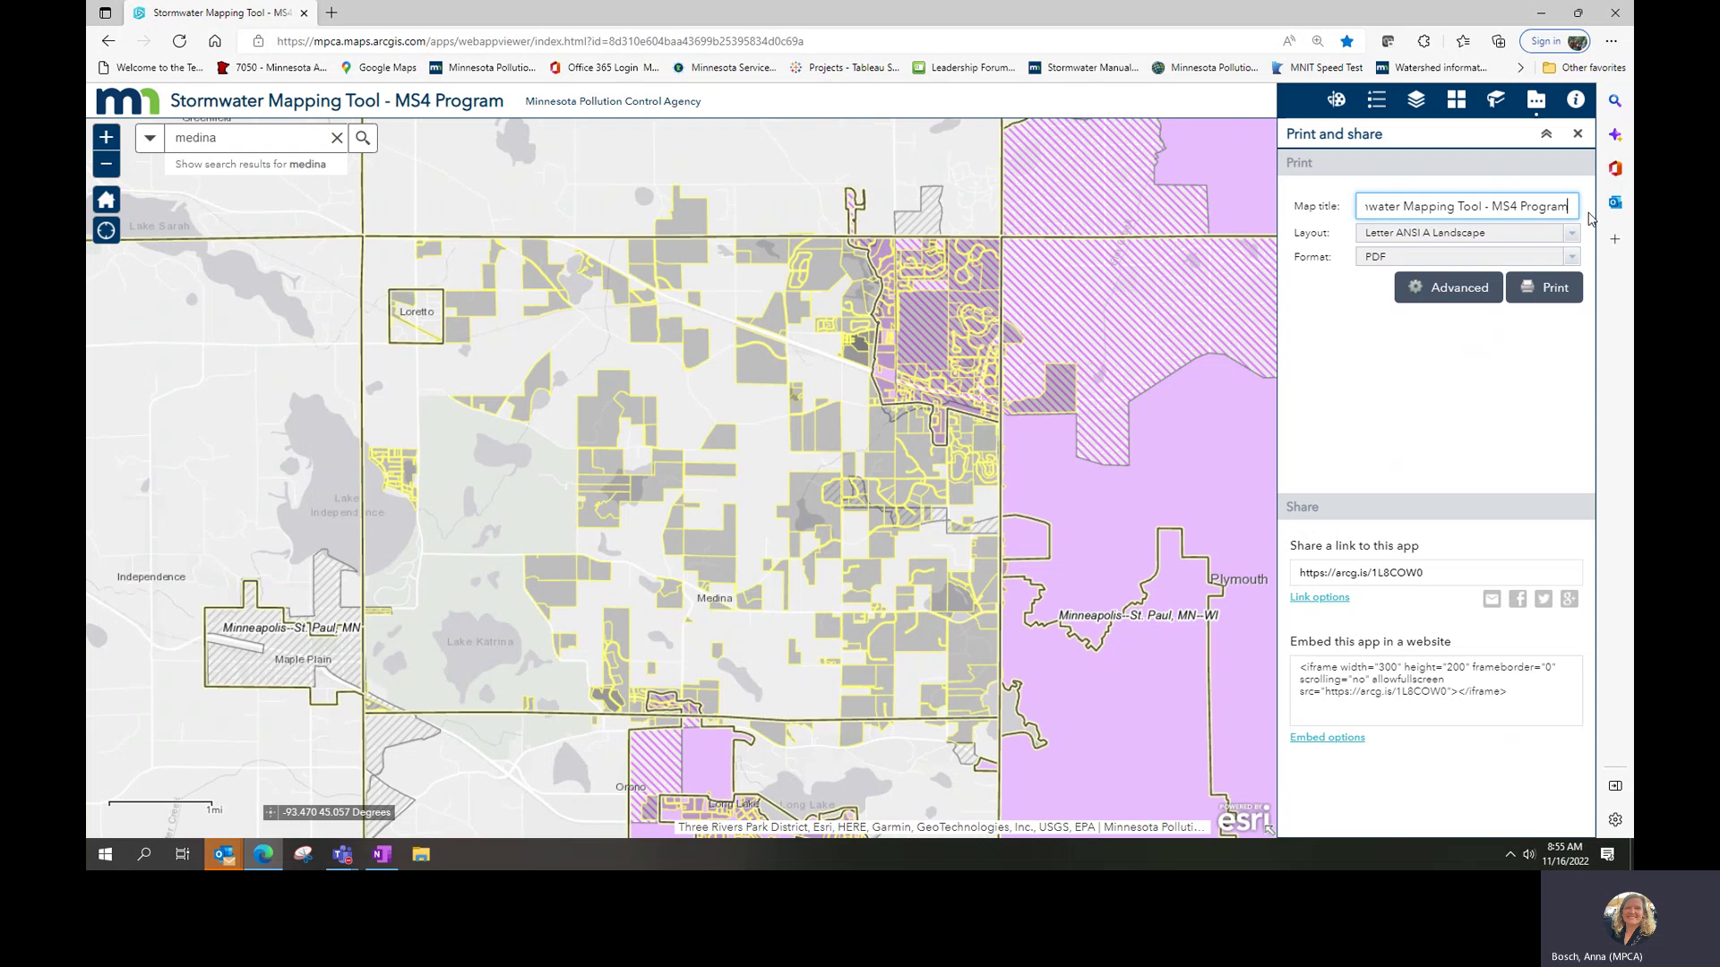
pyautogui.hotkey('ctrl', 'a')
pyautogui.write('Medina Regulated MS')
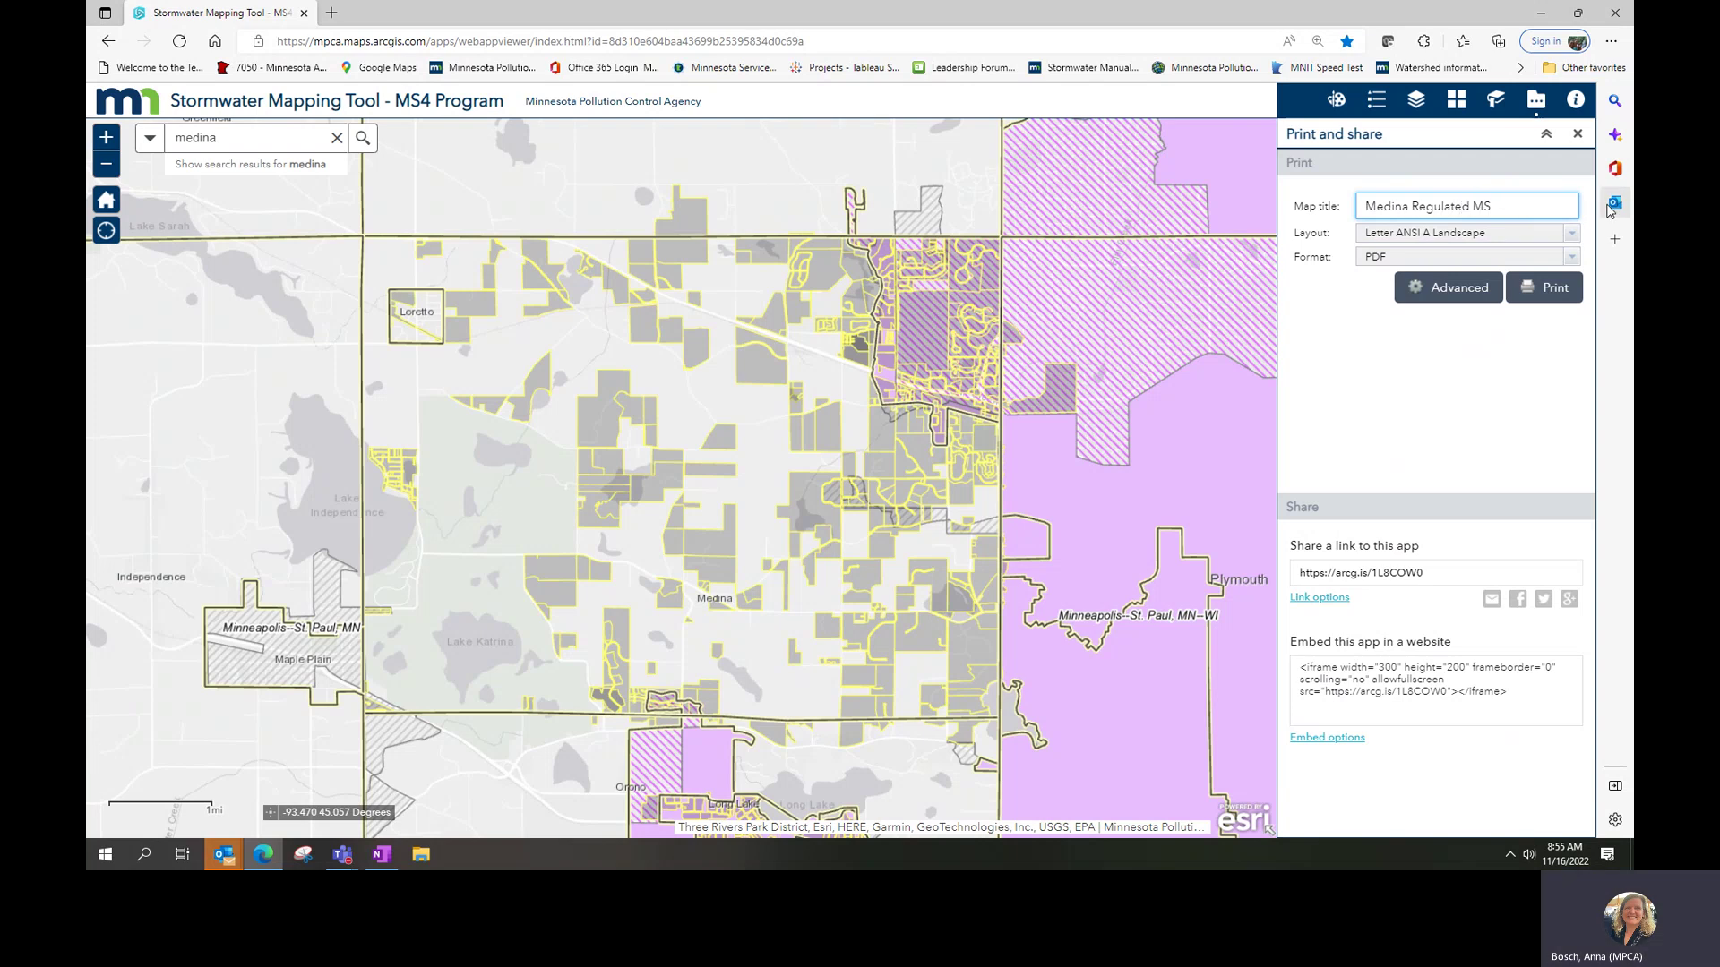
pyautogui.write('4 area')
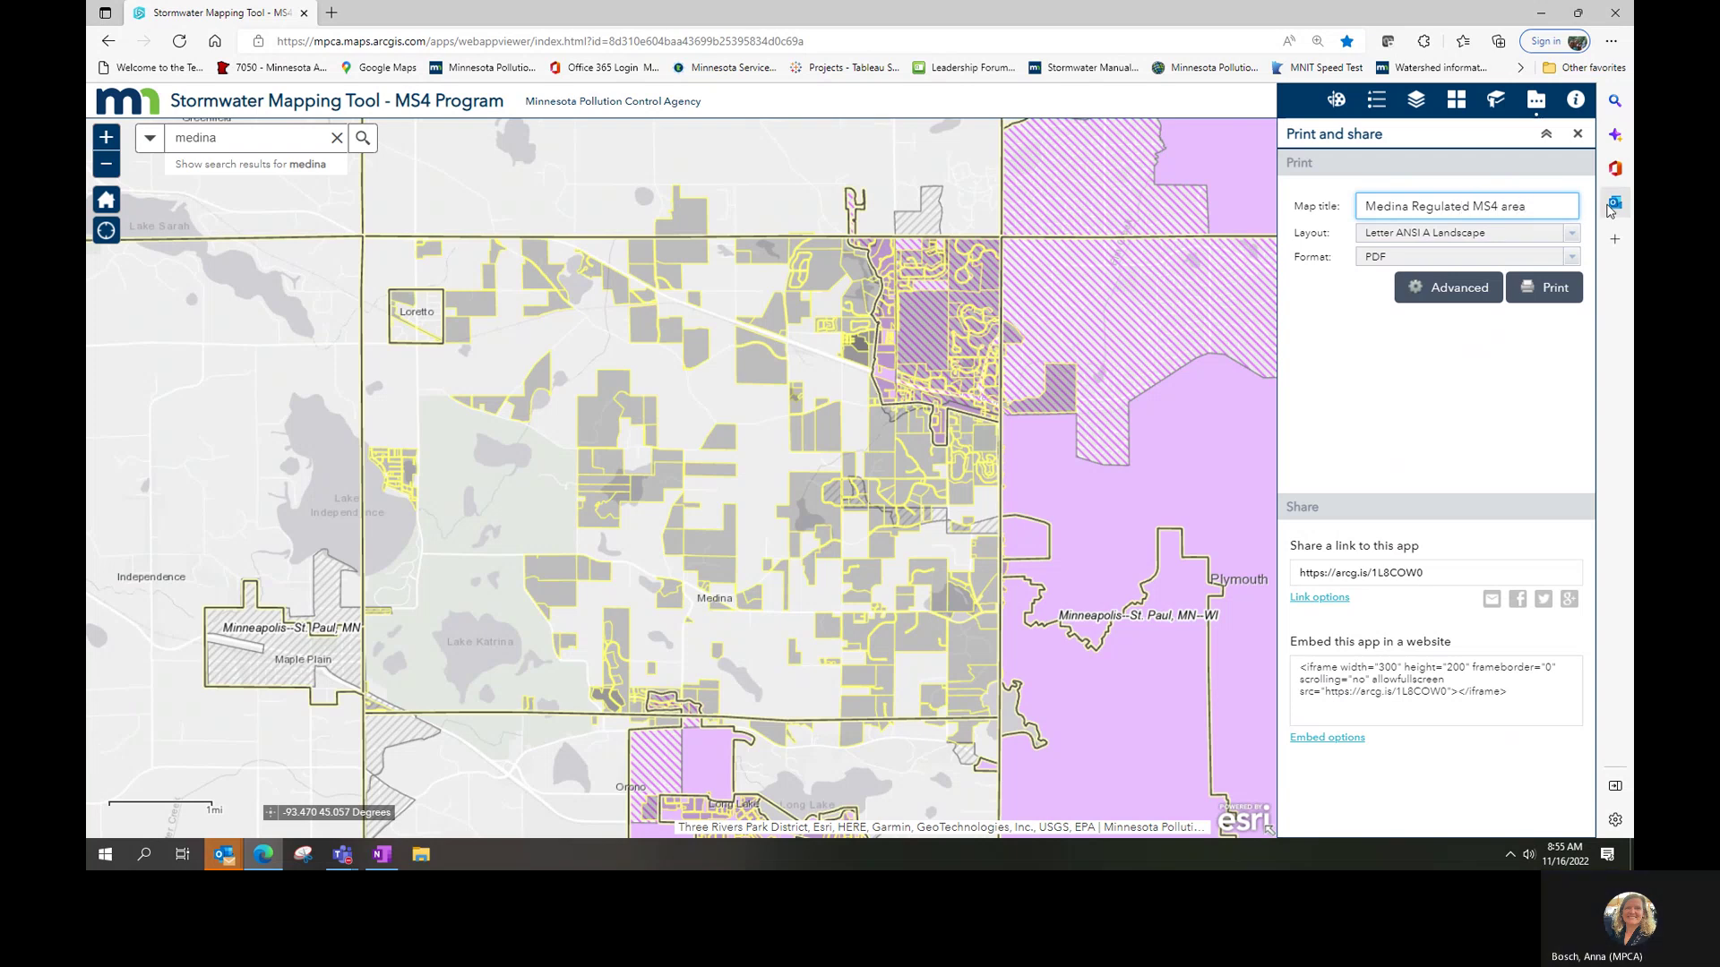
# Generate the PDF print of the Medina map and view it before returning to the mapping tool.
pyautogui.click(1552, 290)
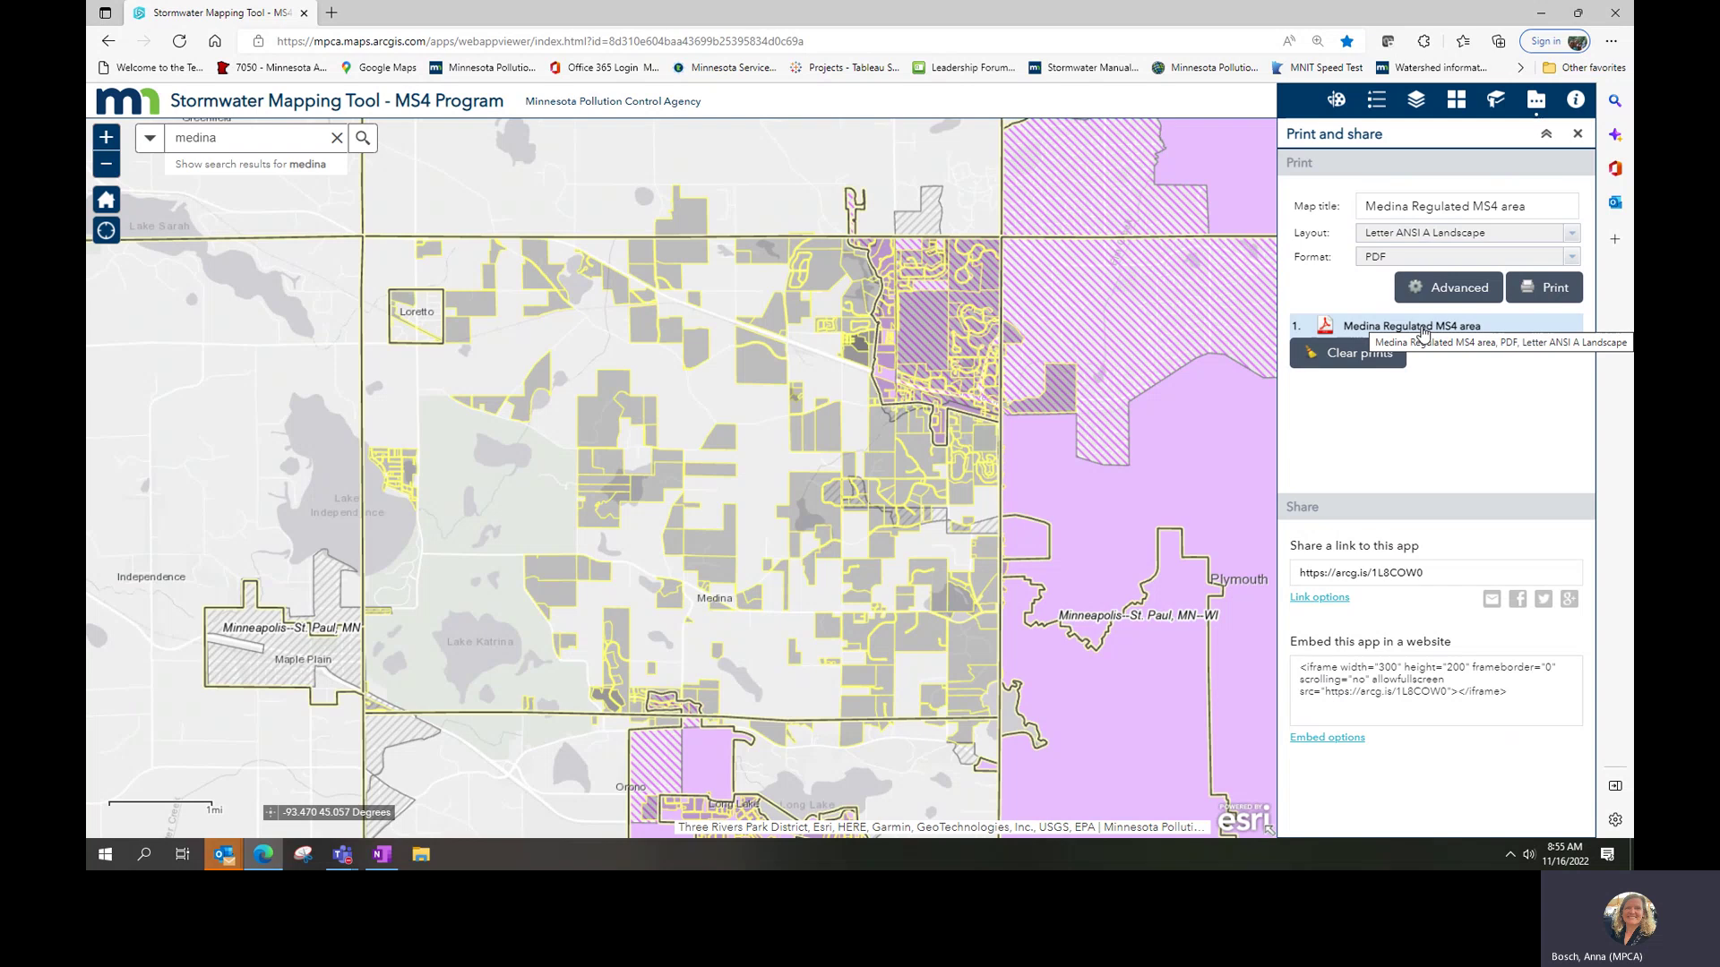
pyautogui.click(1424, 331)
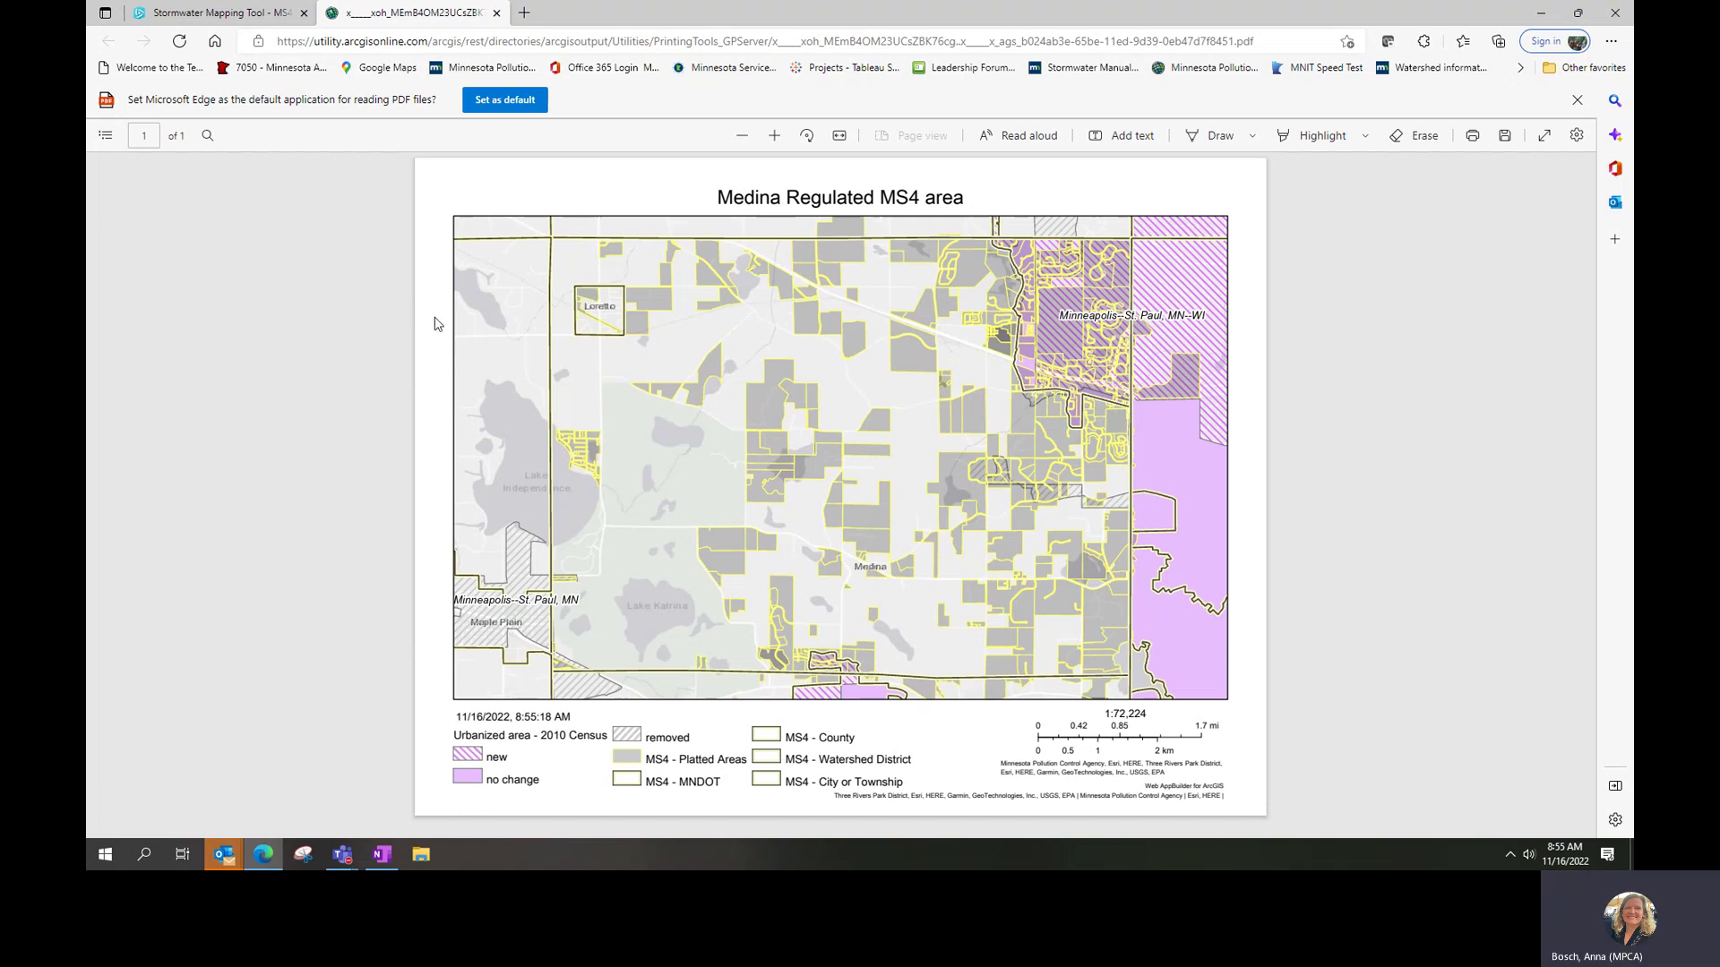
pyautogui.click(227, 16)
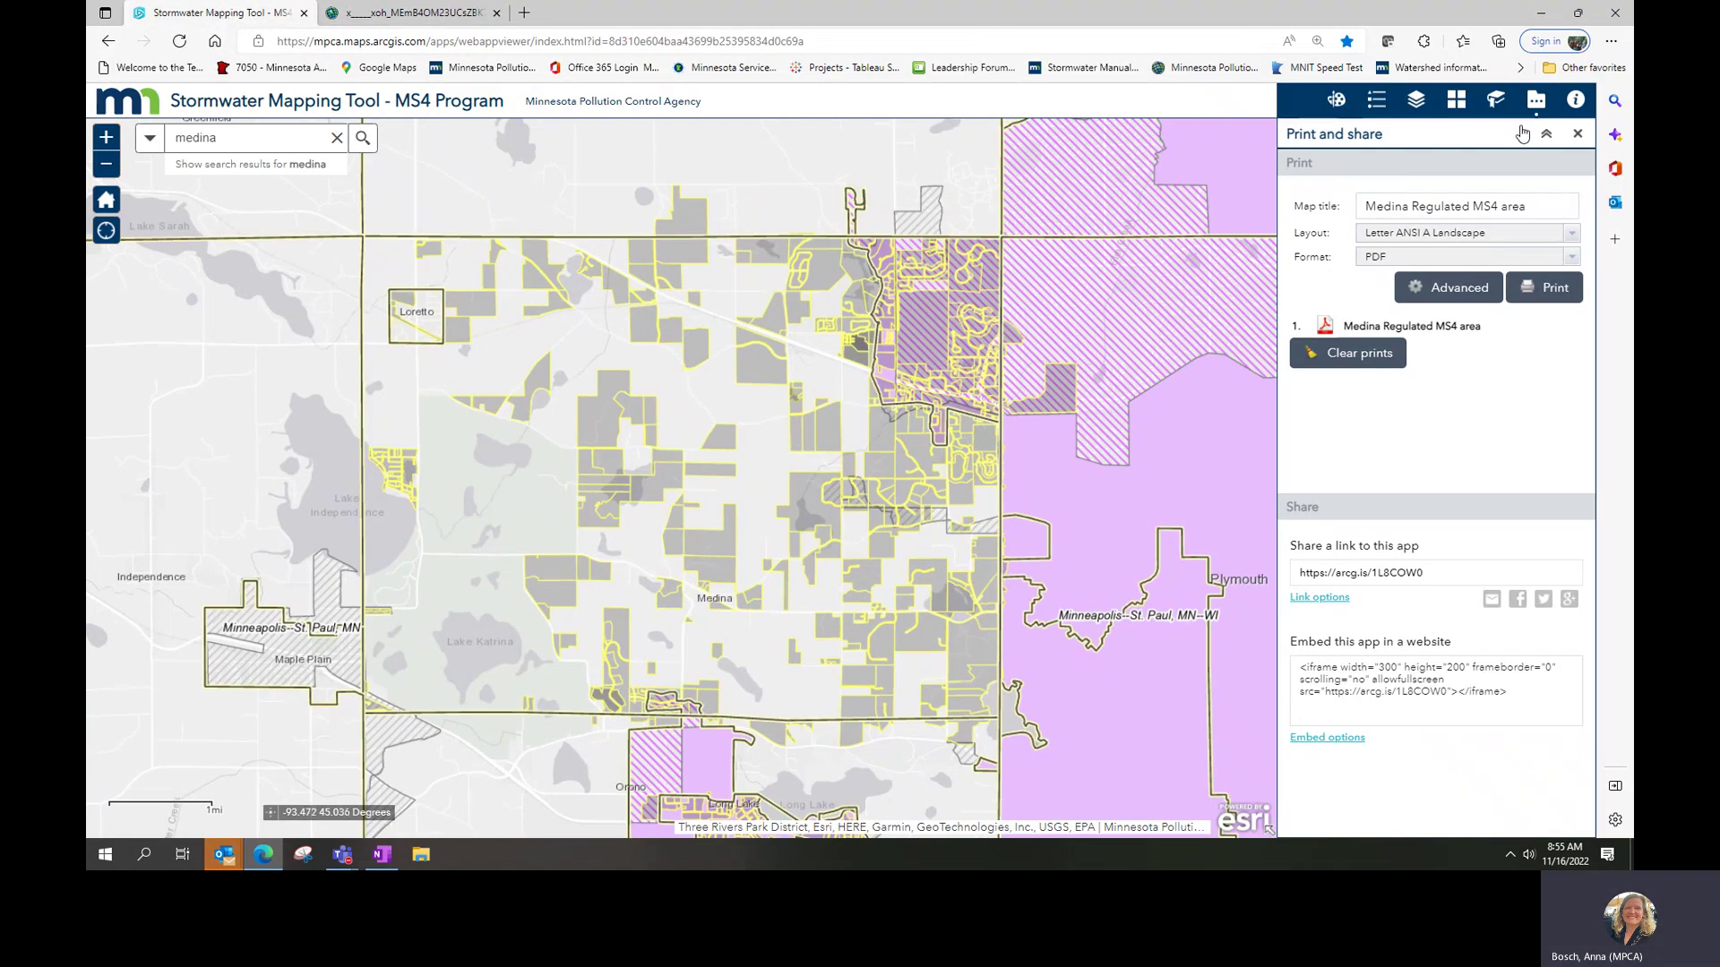
# Close the print settings, locate "olmsted" on the map with the search limited to MS4 - County, and dismiss the result's pop-up.
pyautogui.click(1580, 137)
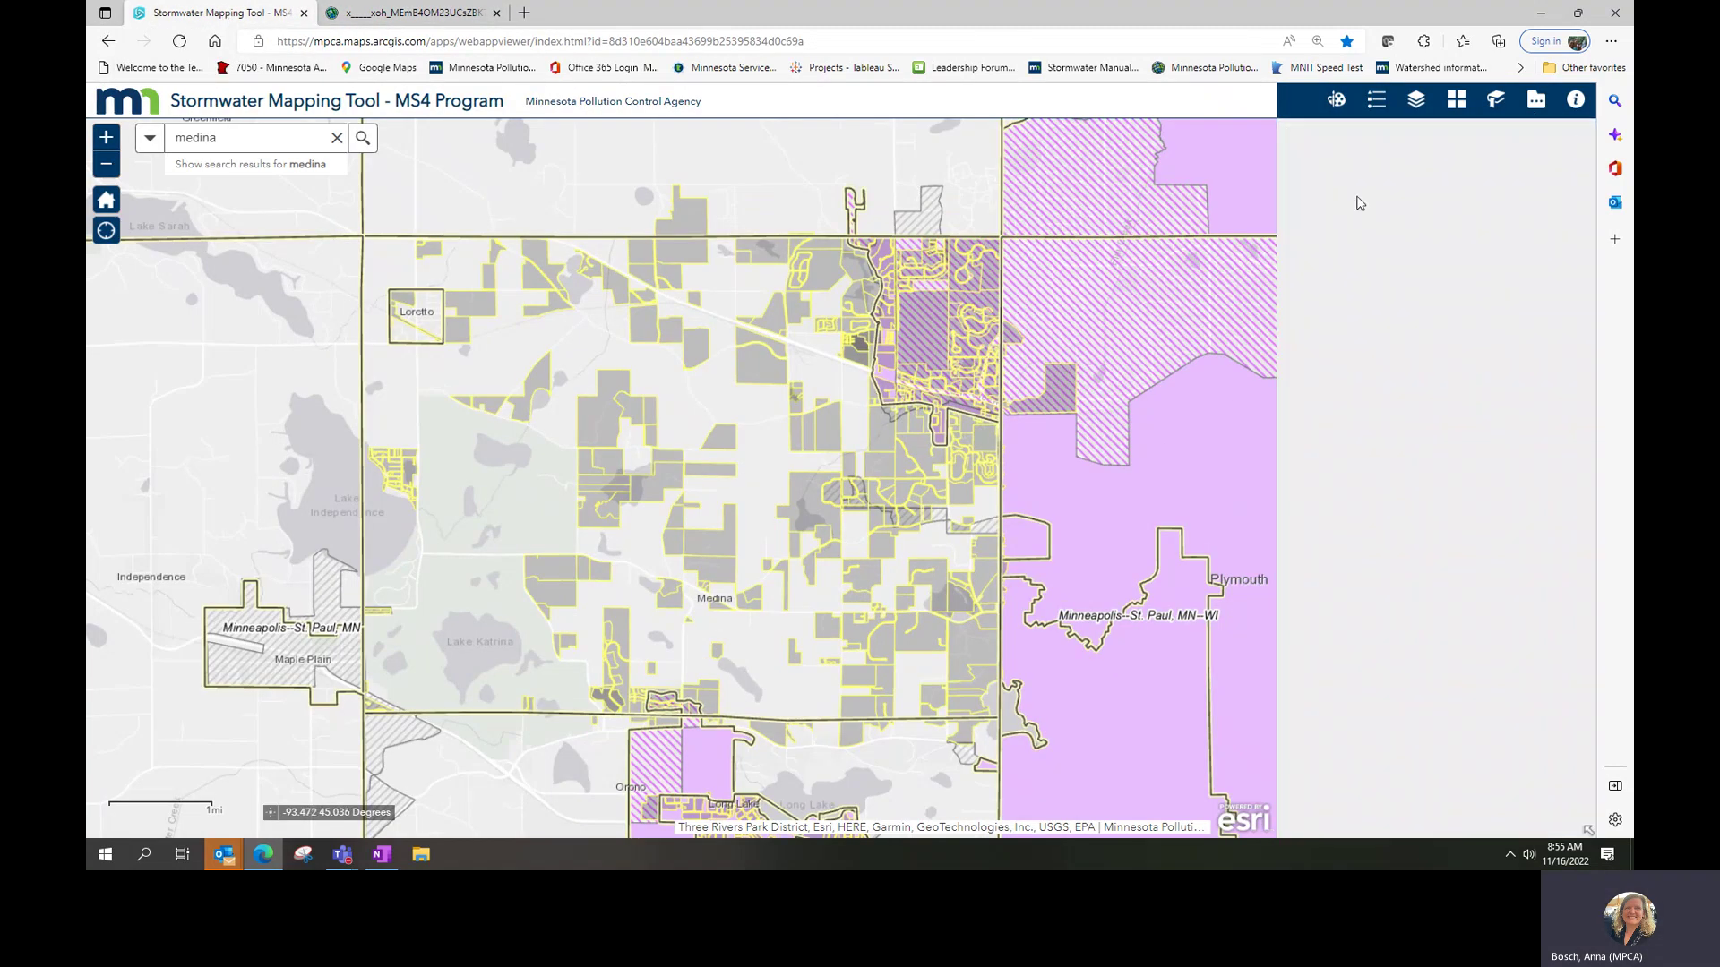
pyautogui.click(339, 139)
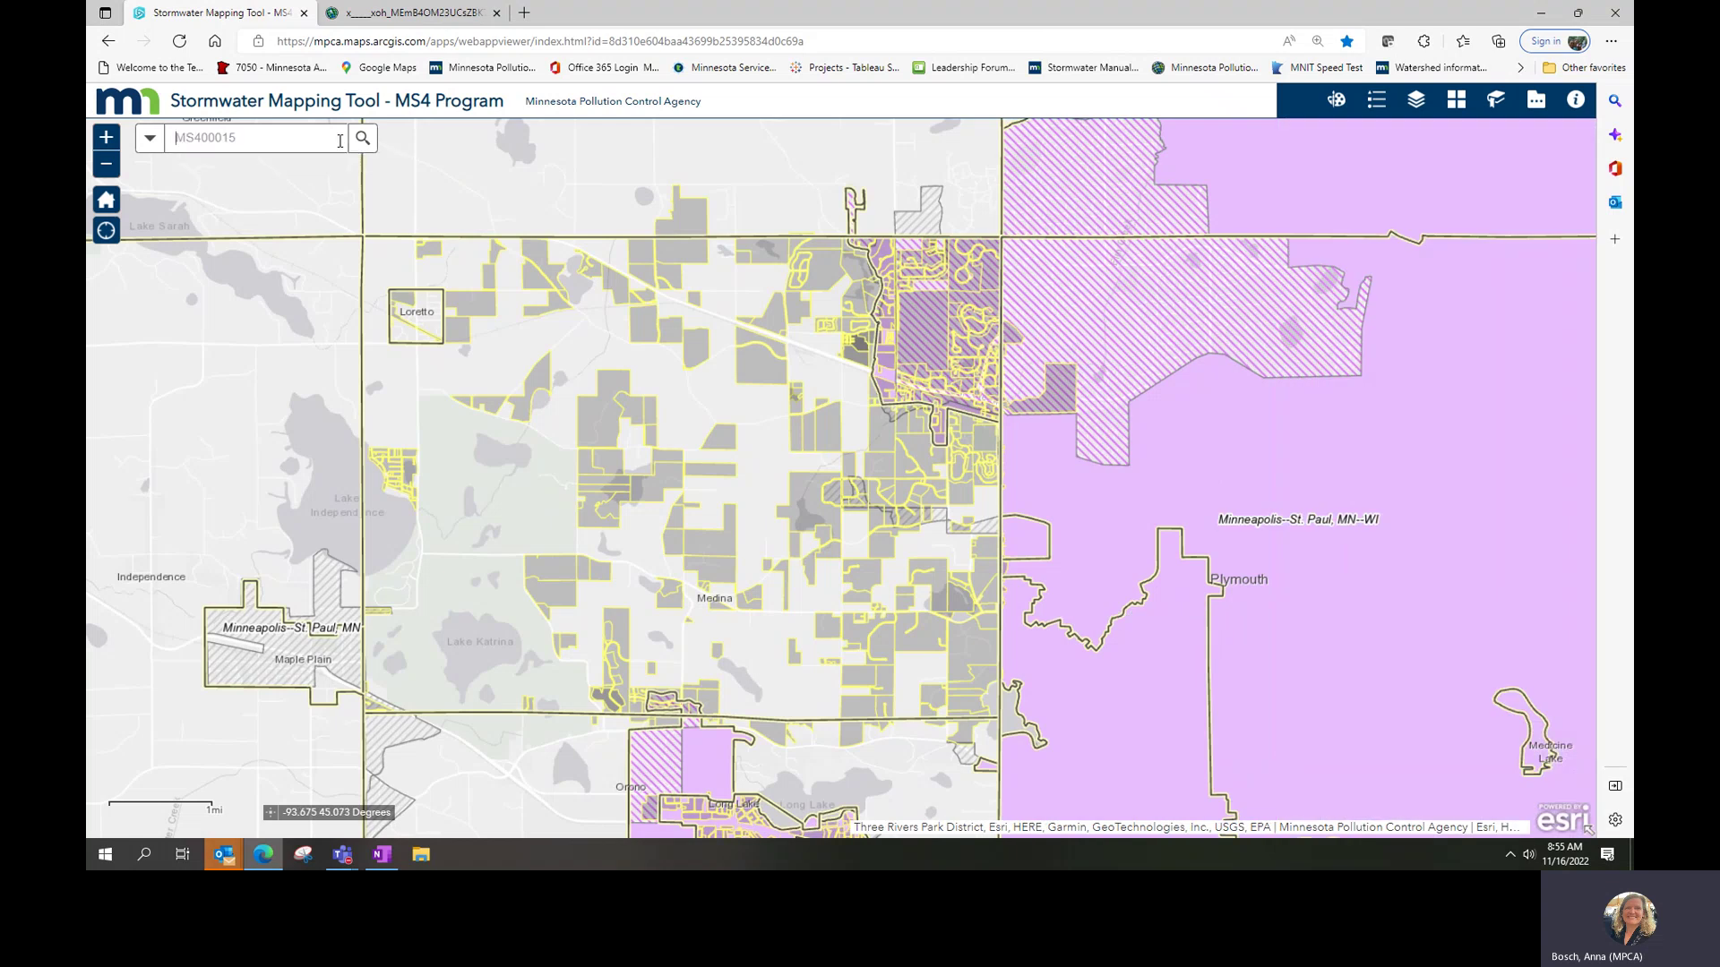
pyautogui.write('olmsted')
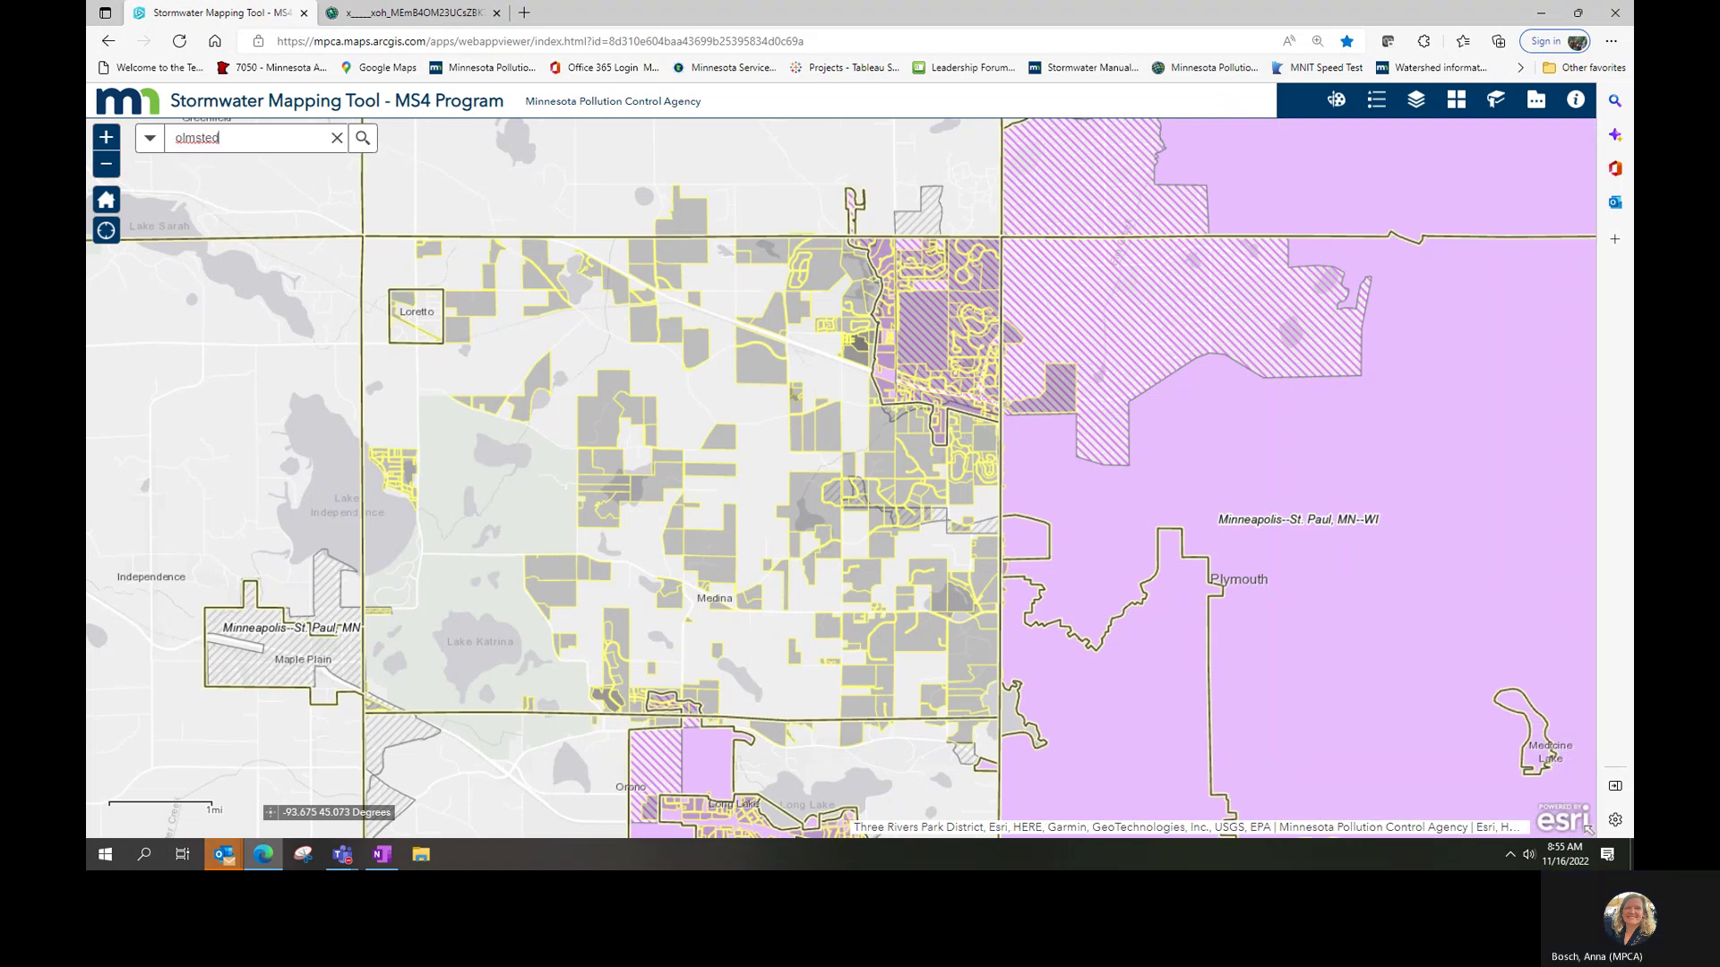
pyautogui.click(150, 138)
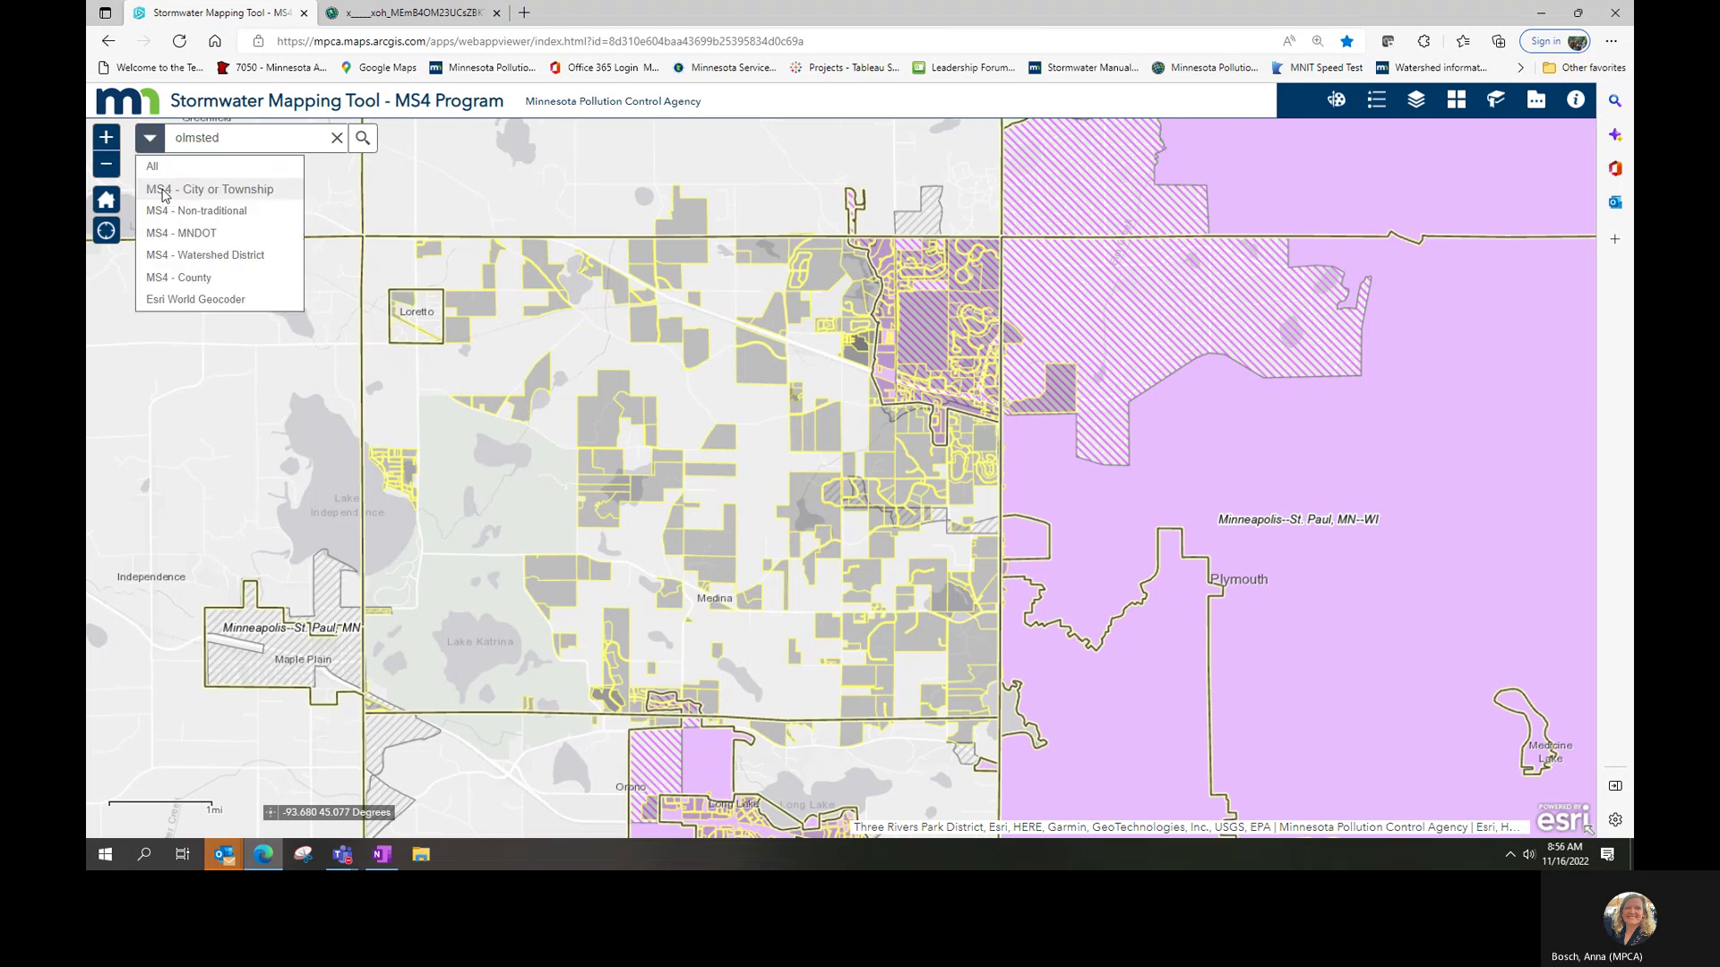
pyautogui.click(171, 278)
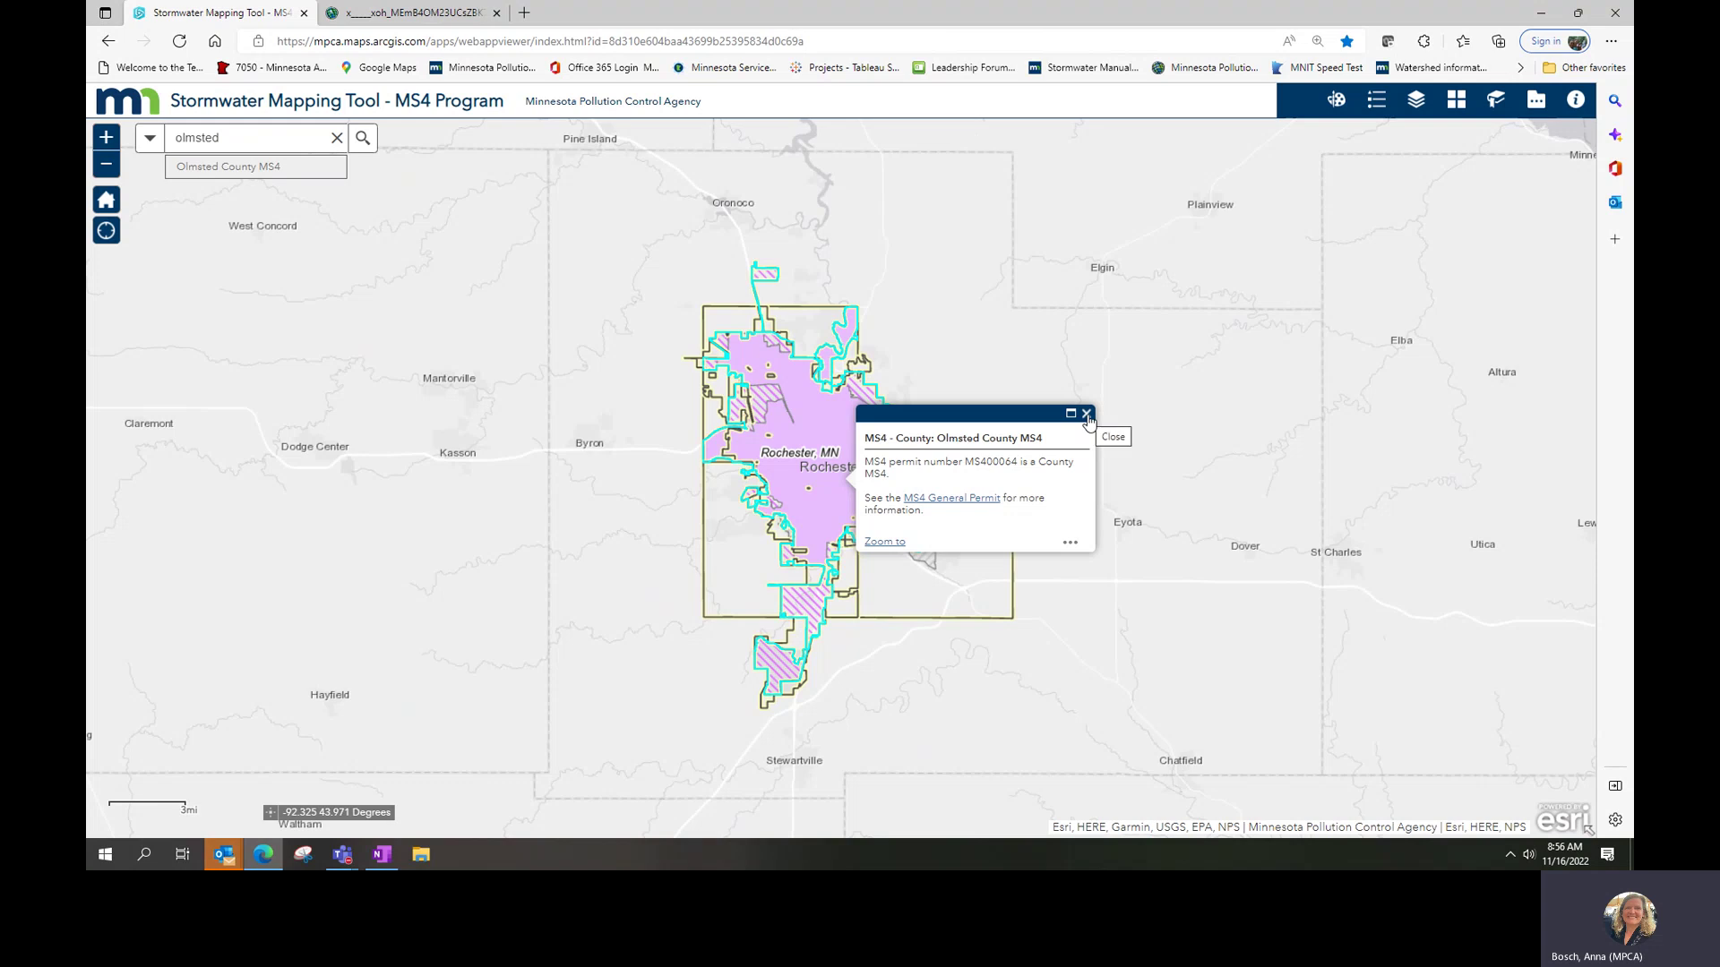
pyautogui.click(1086, 415)
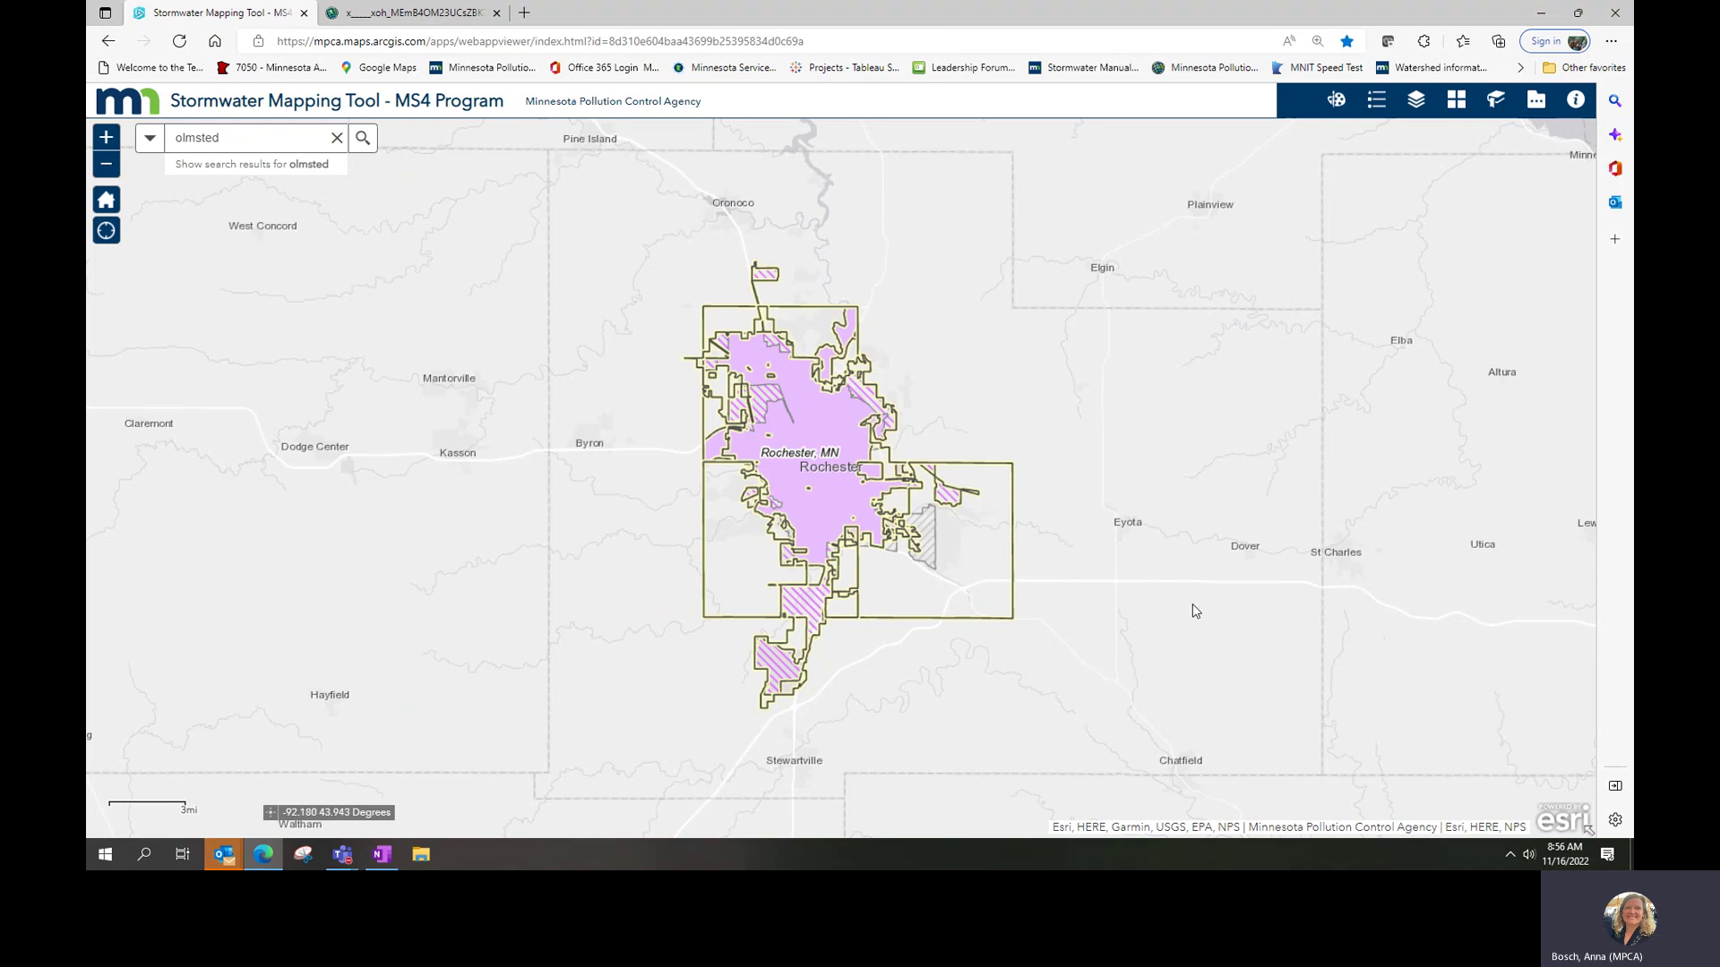
# Review the layer list and the legend for the Olmsted County subdivision plats in the area east of Rochester.
pyautogui.scroll(2, 1191, 607)
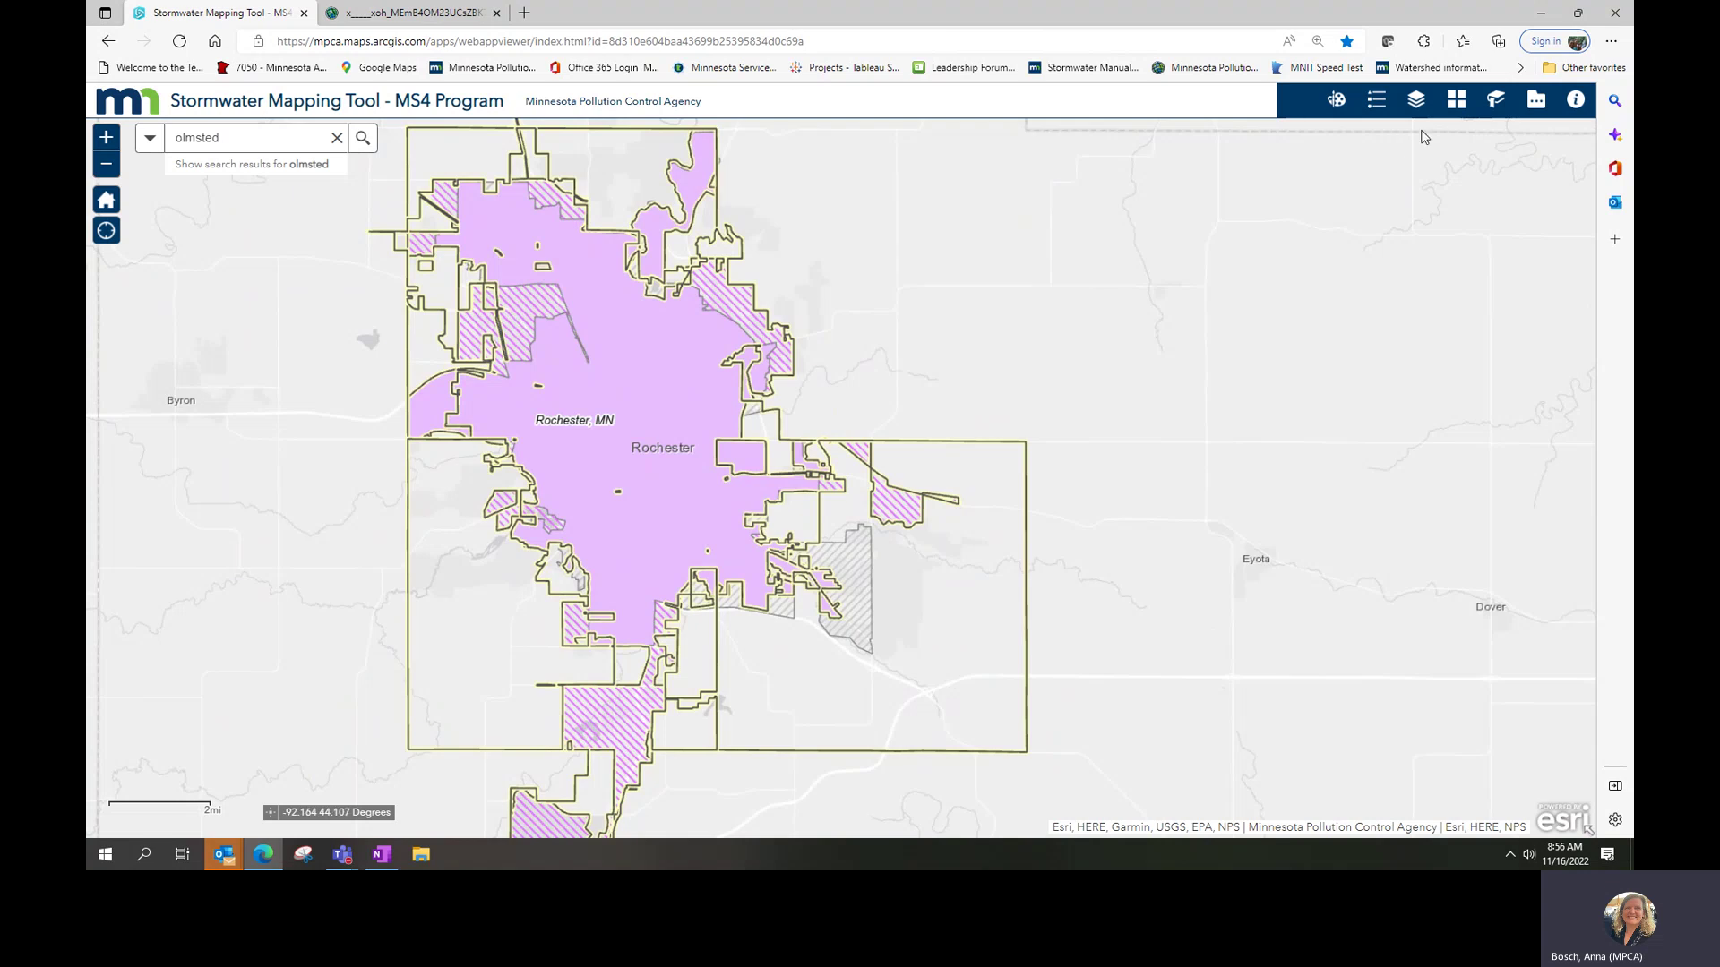
pyautogui.click(1414, 101)
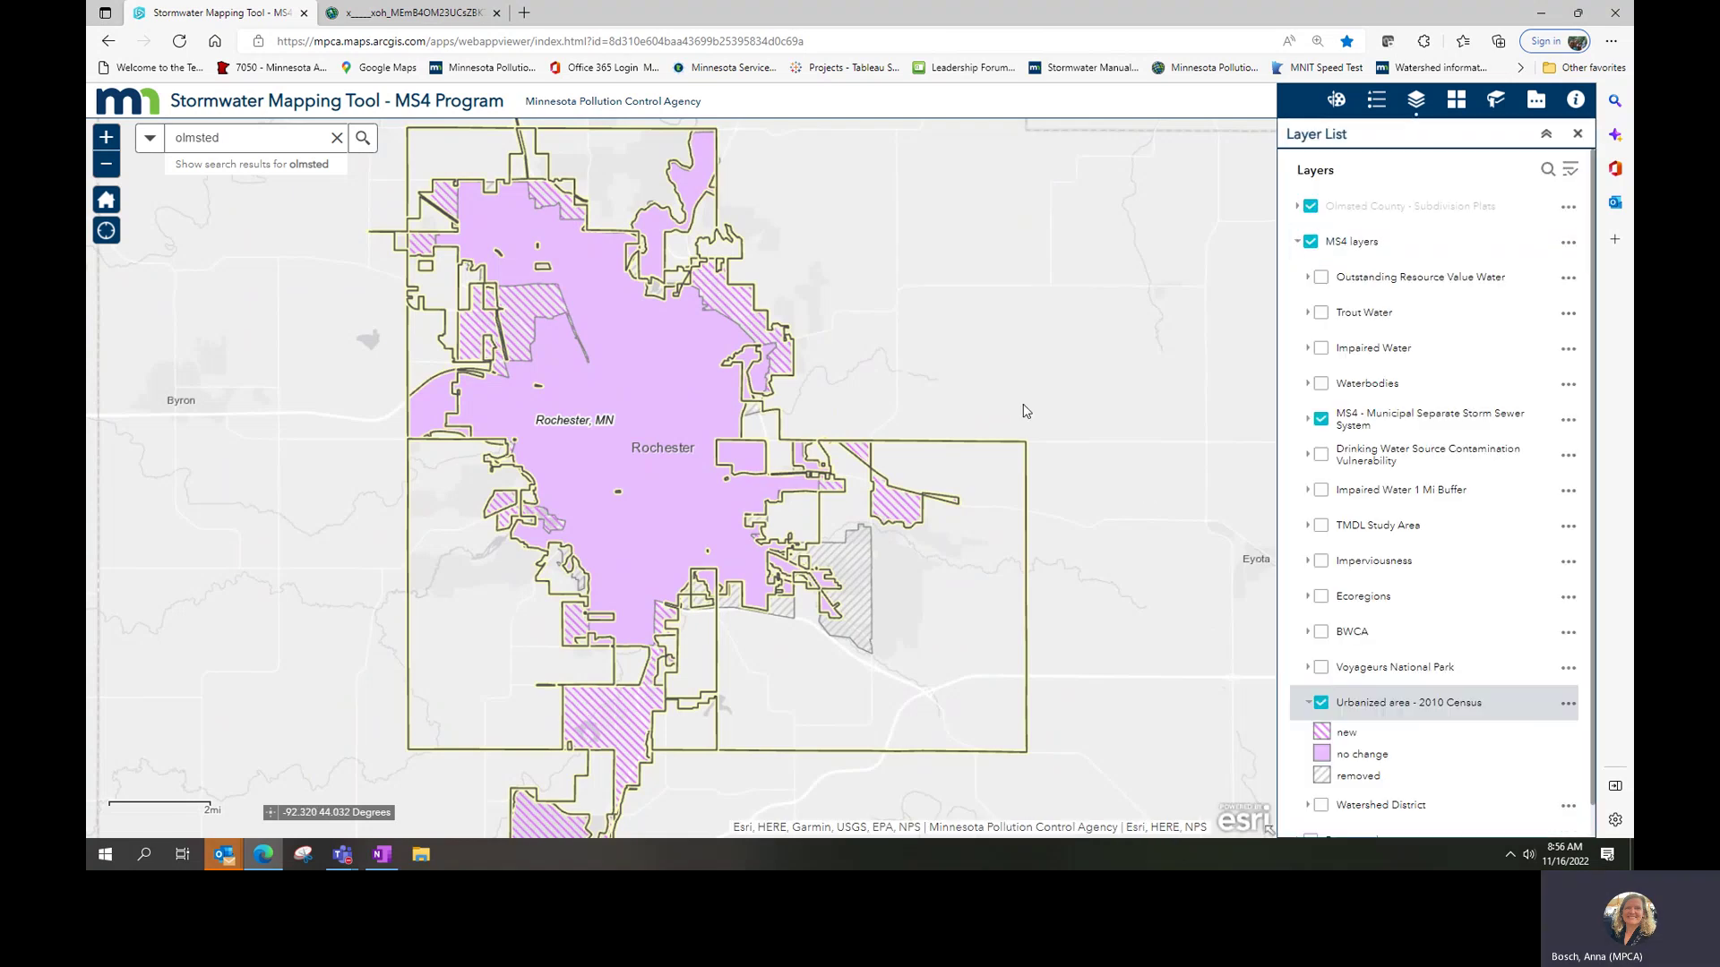
pyautogui.scroll(3, 1027, 411)
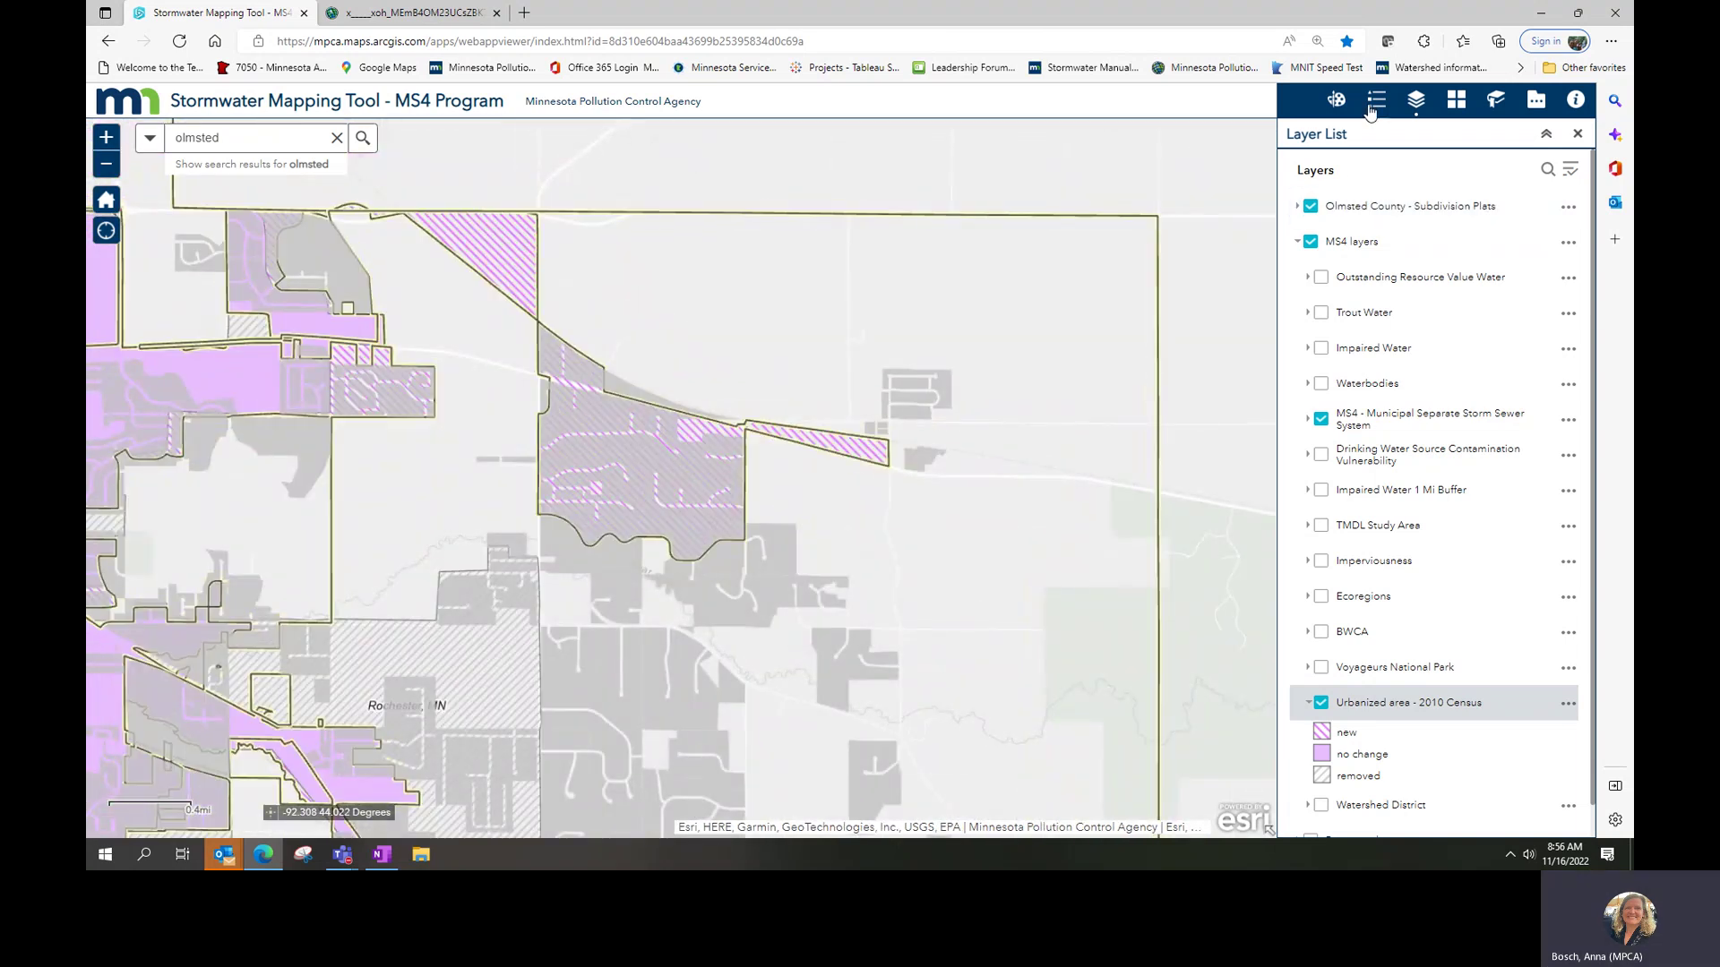
pyautogui.click(1373, 104)
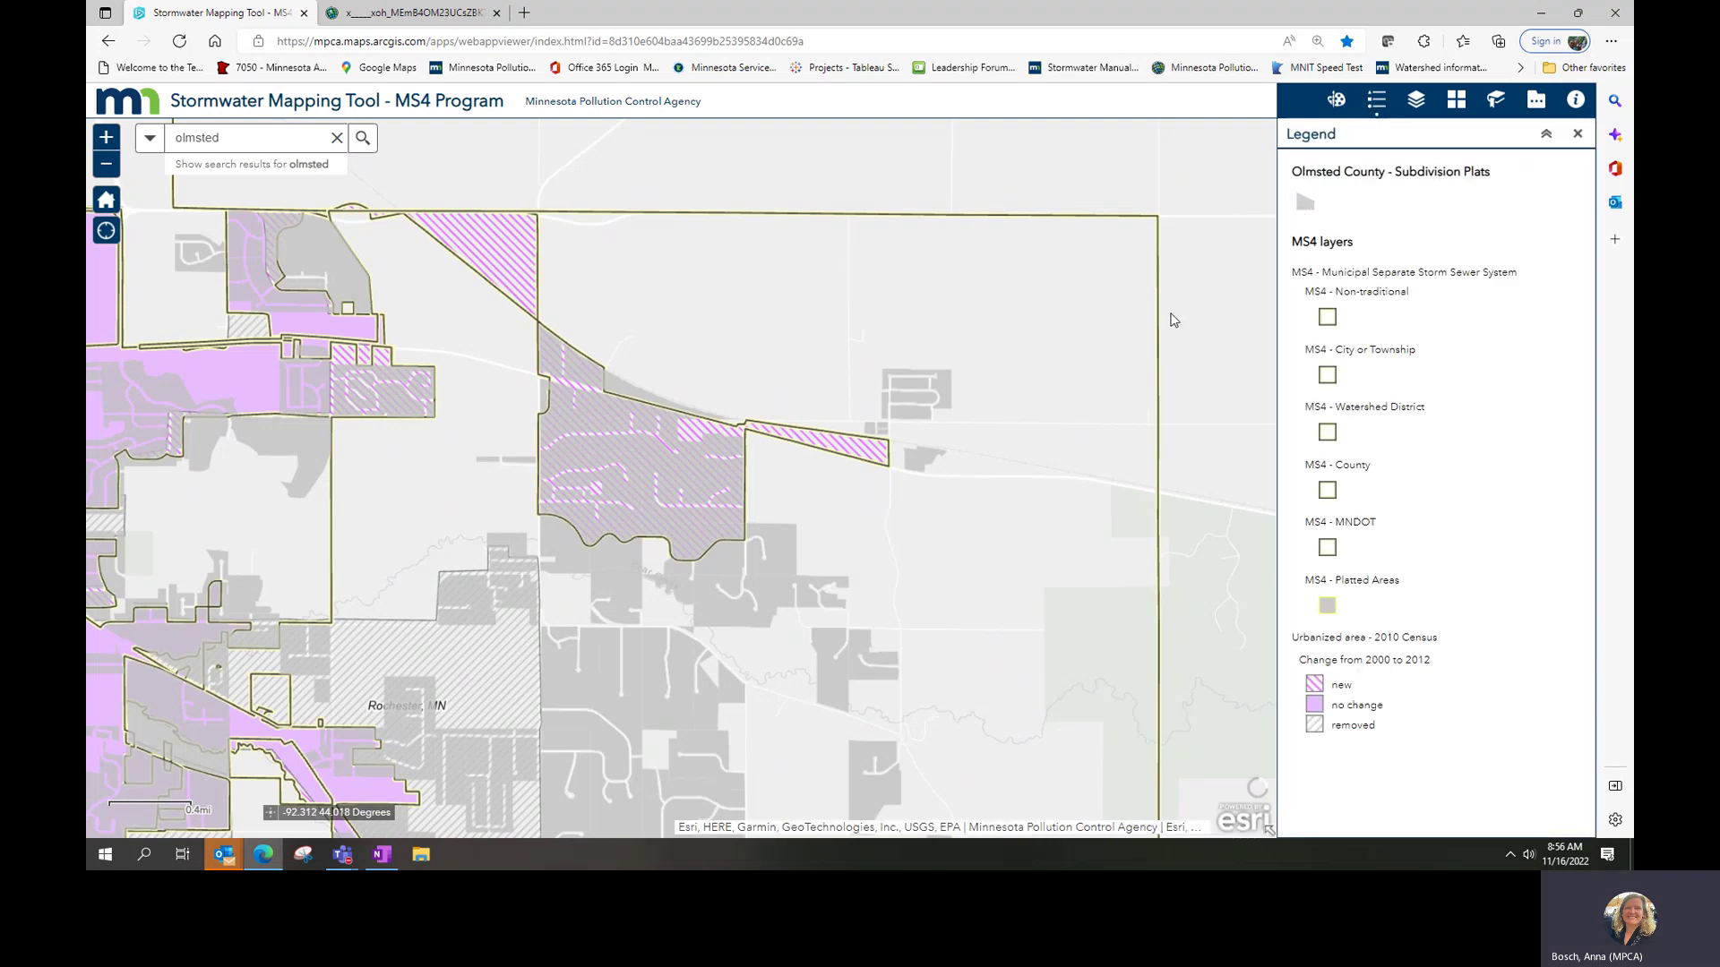
# Inspect the Bear Meadow Ranches plat's details and the overlapping city or township MS4 record, returning to the plat record.
pyautogui.click(779, 560)
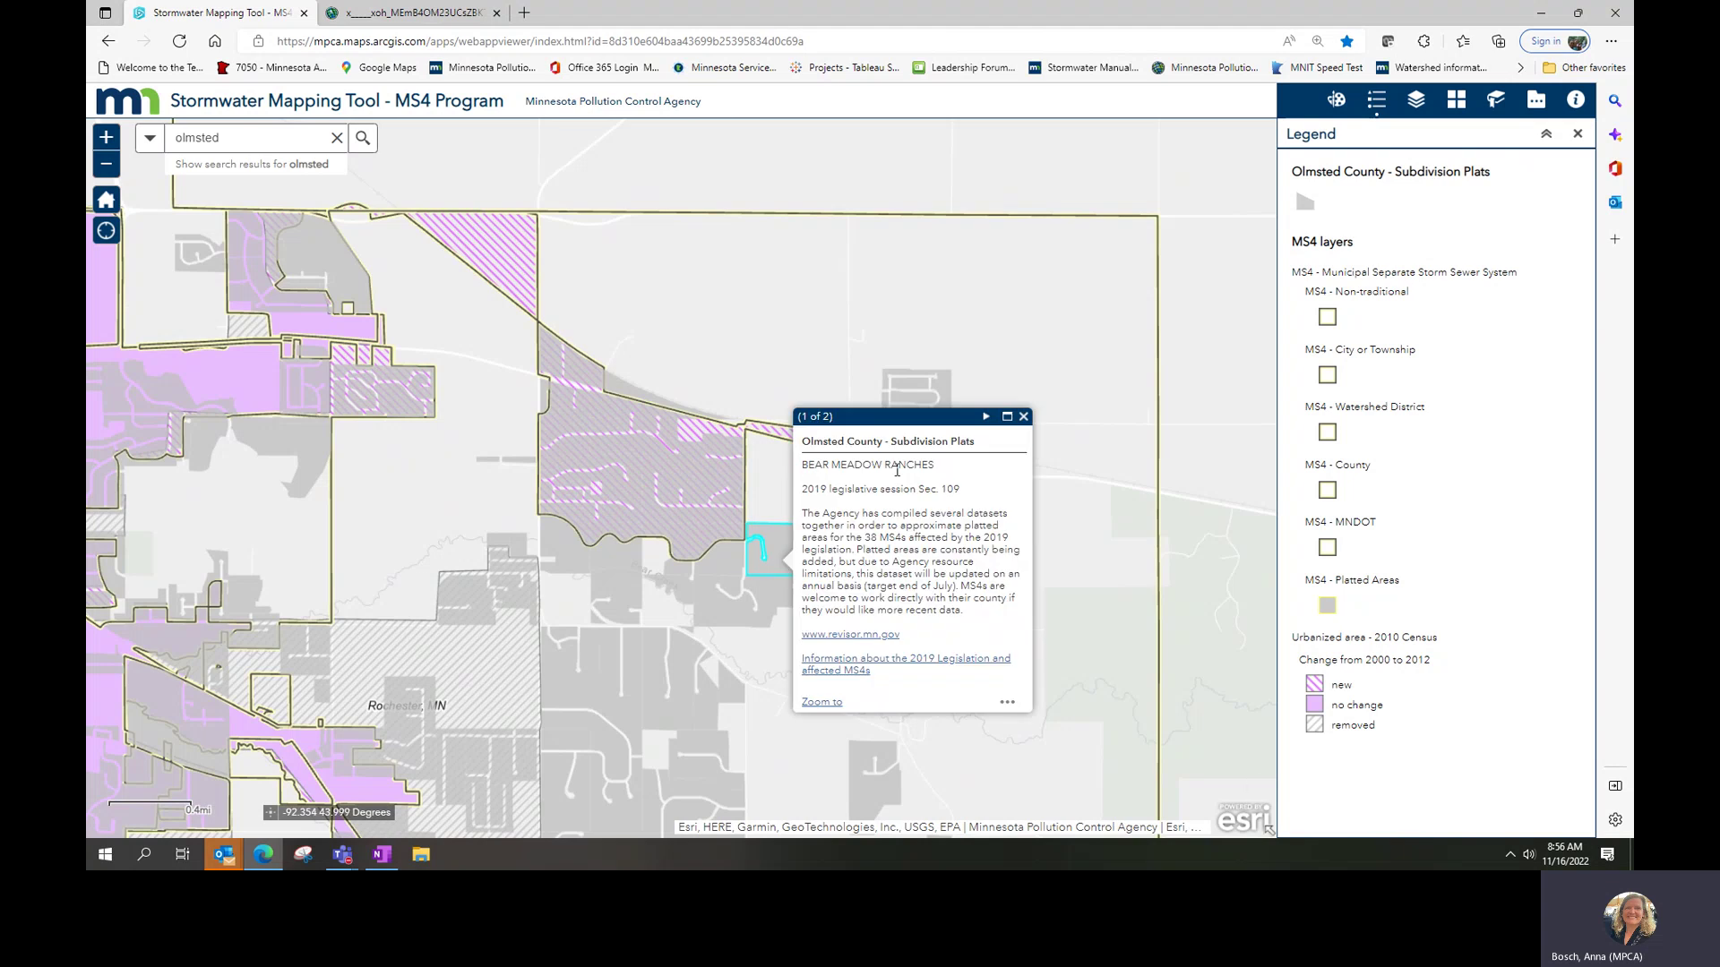
pyautogui.click(987, 418)
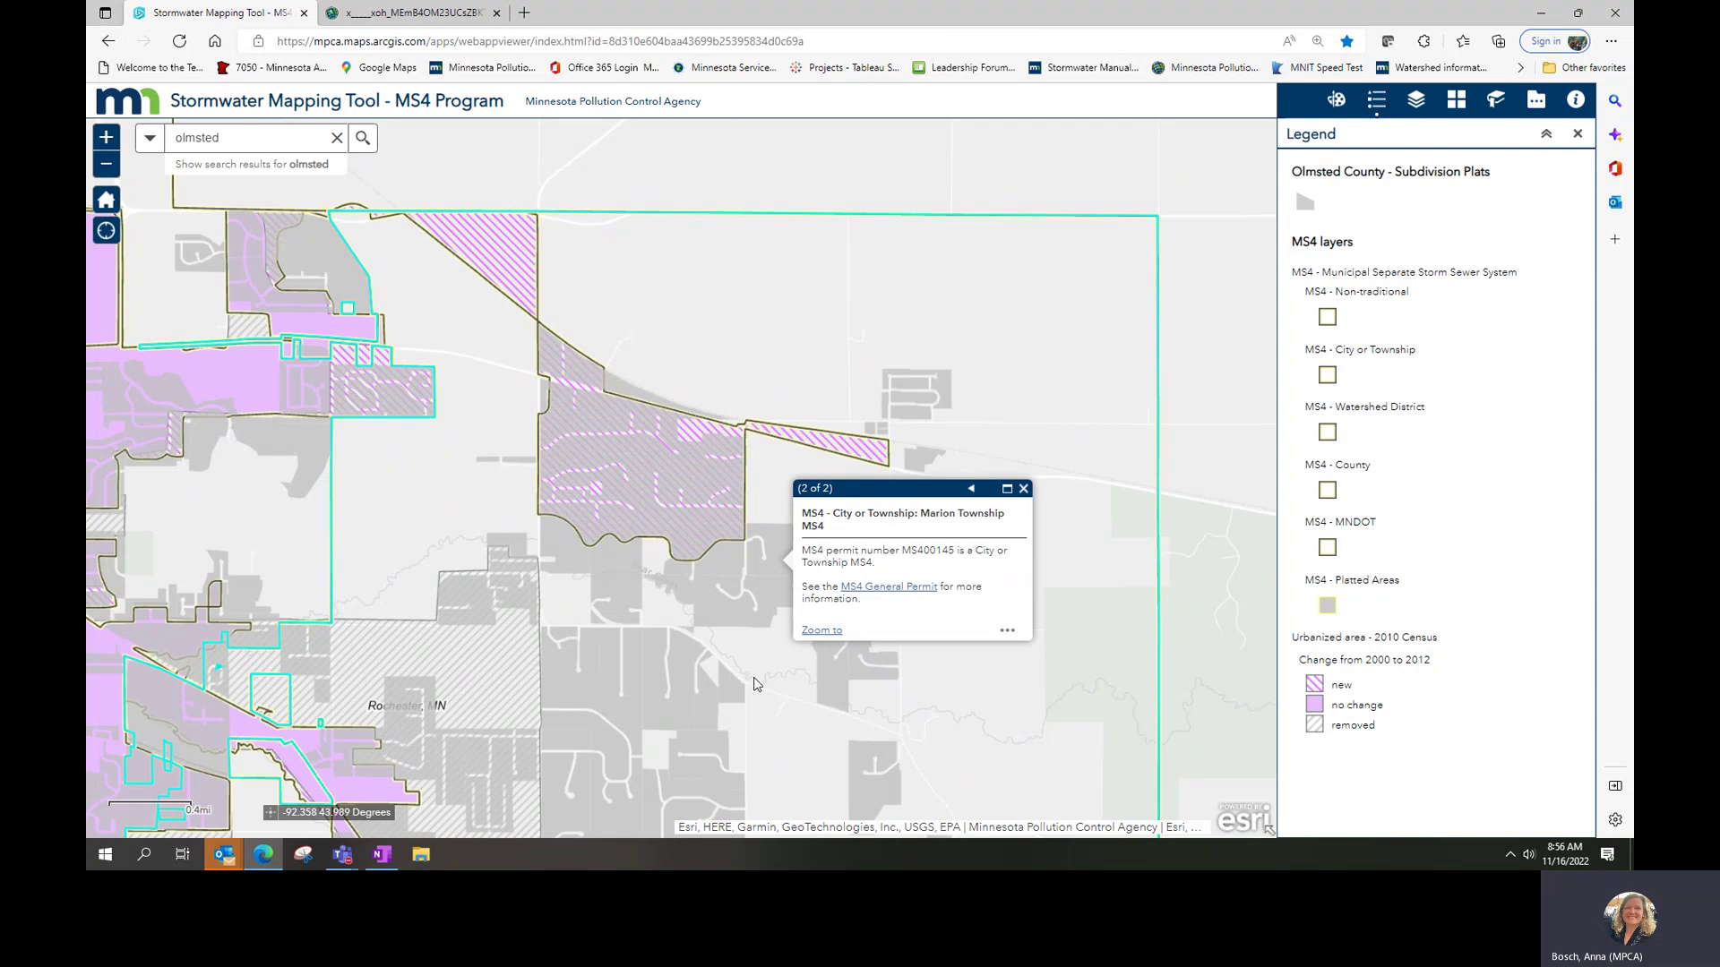
pyautogui.click(972, 491)
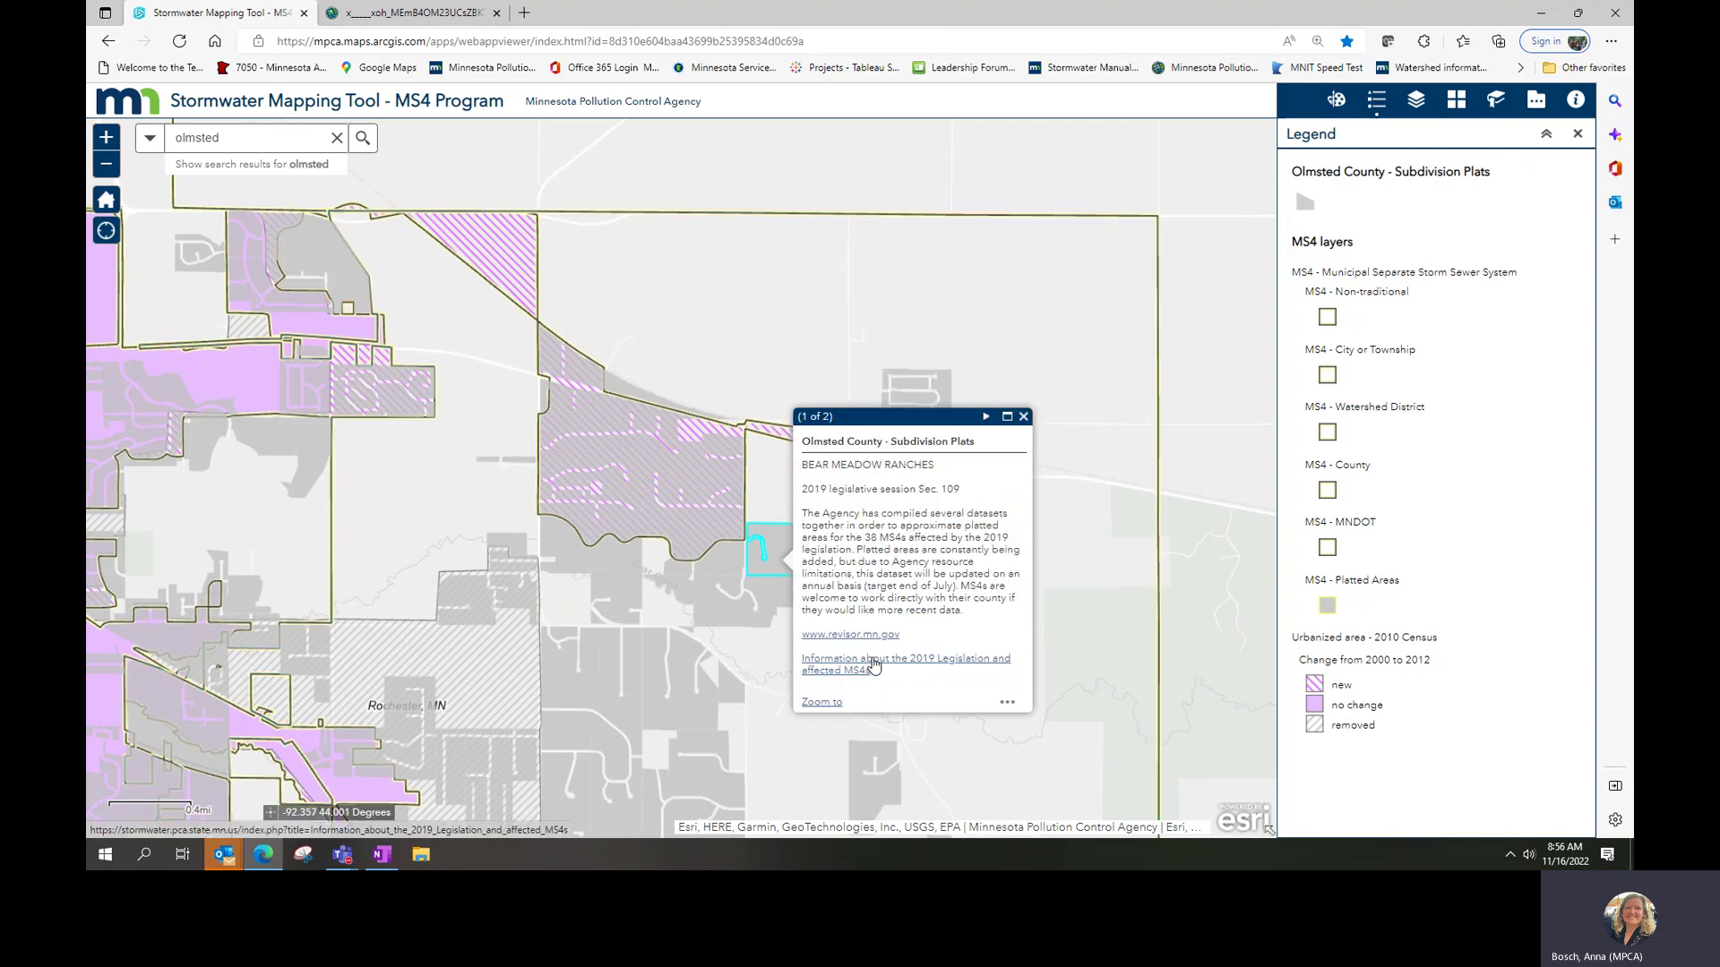
# Open the plat record's linked information about the 2019 Legislation and affected MS4s, and find the page's Questions section.
pyautogui.click(874, 661)
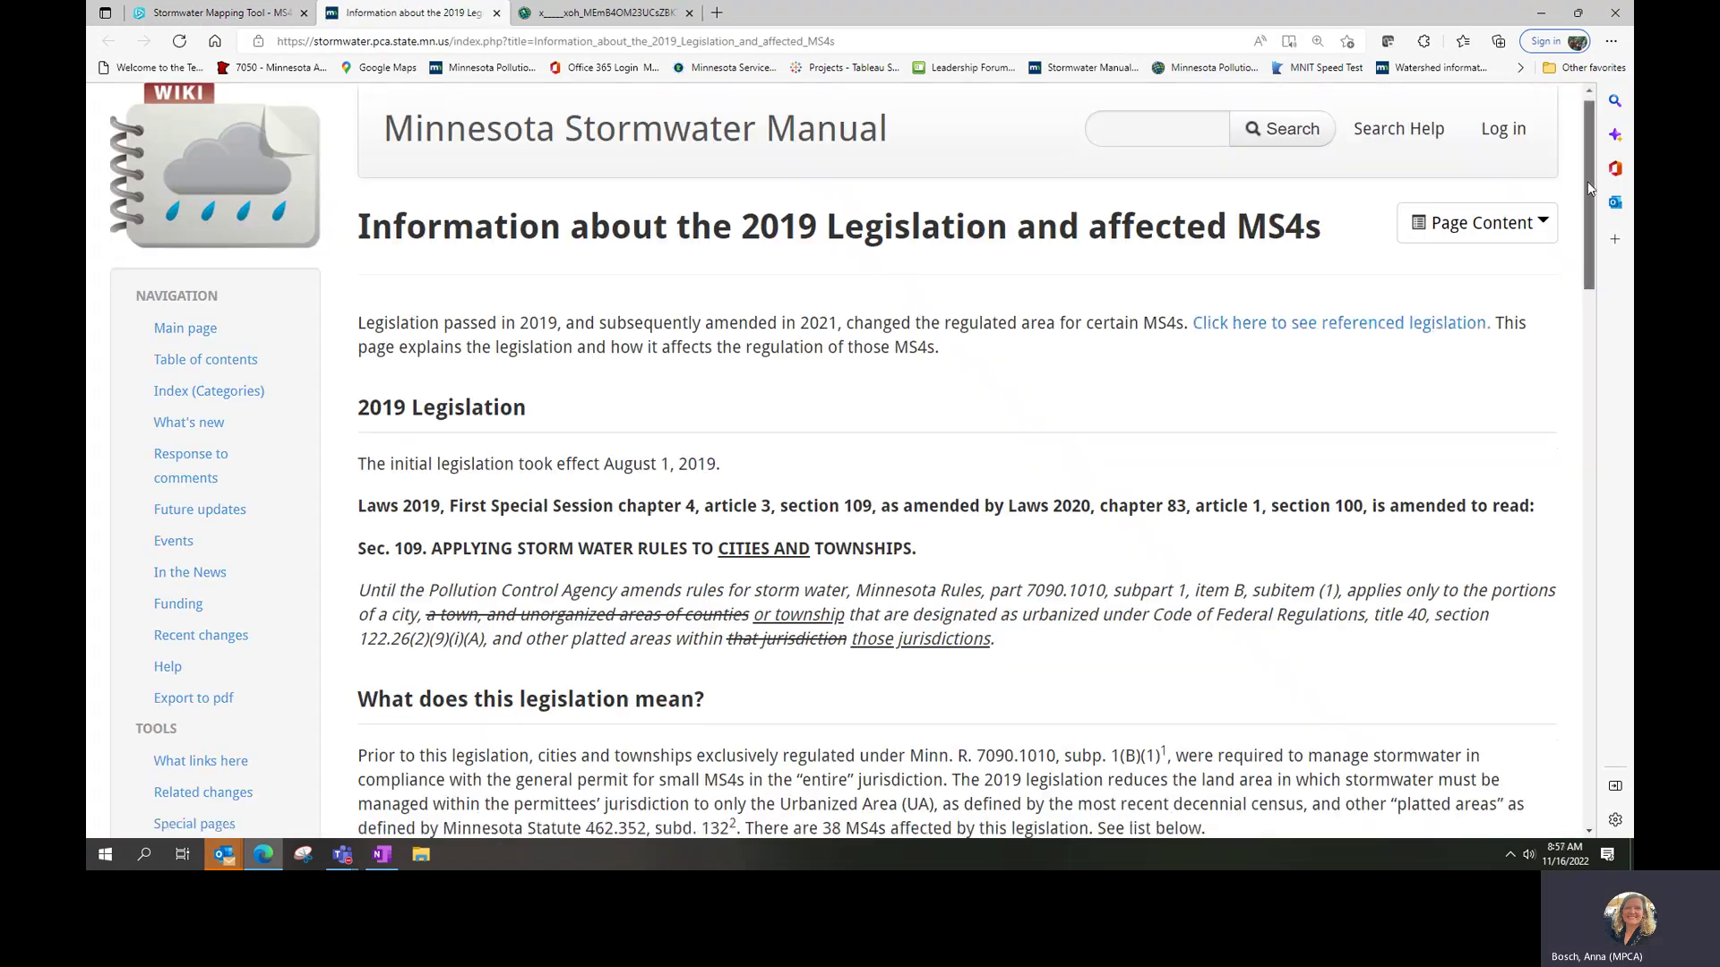
pyautogui.moveTo(1587, 181); pyautogui.dragTo(1578, 744)
pyautogui.scroll(2, 691, 364)
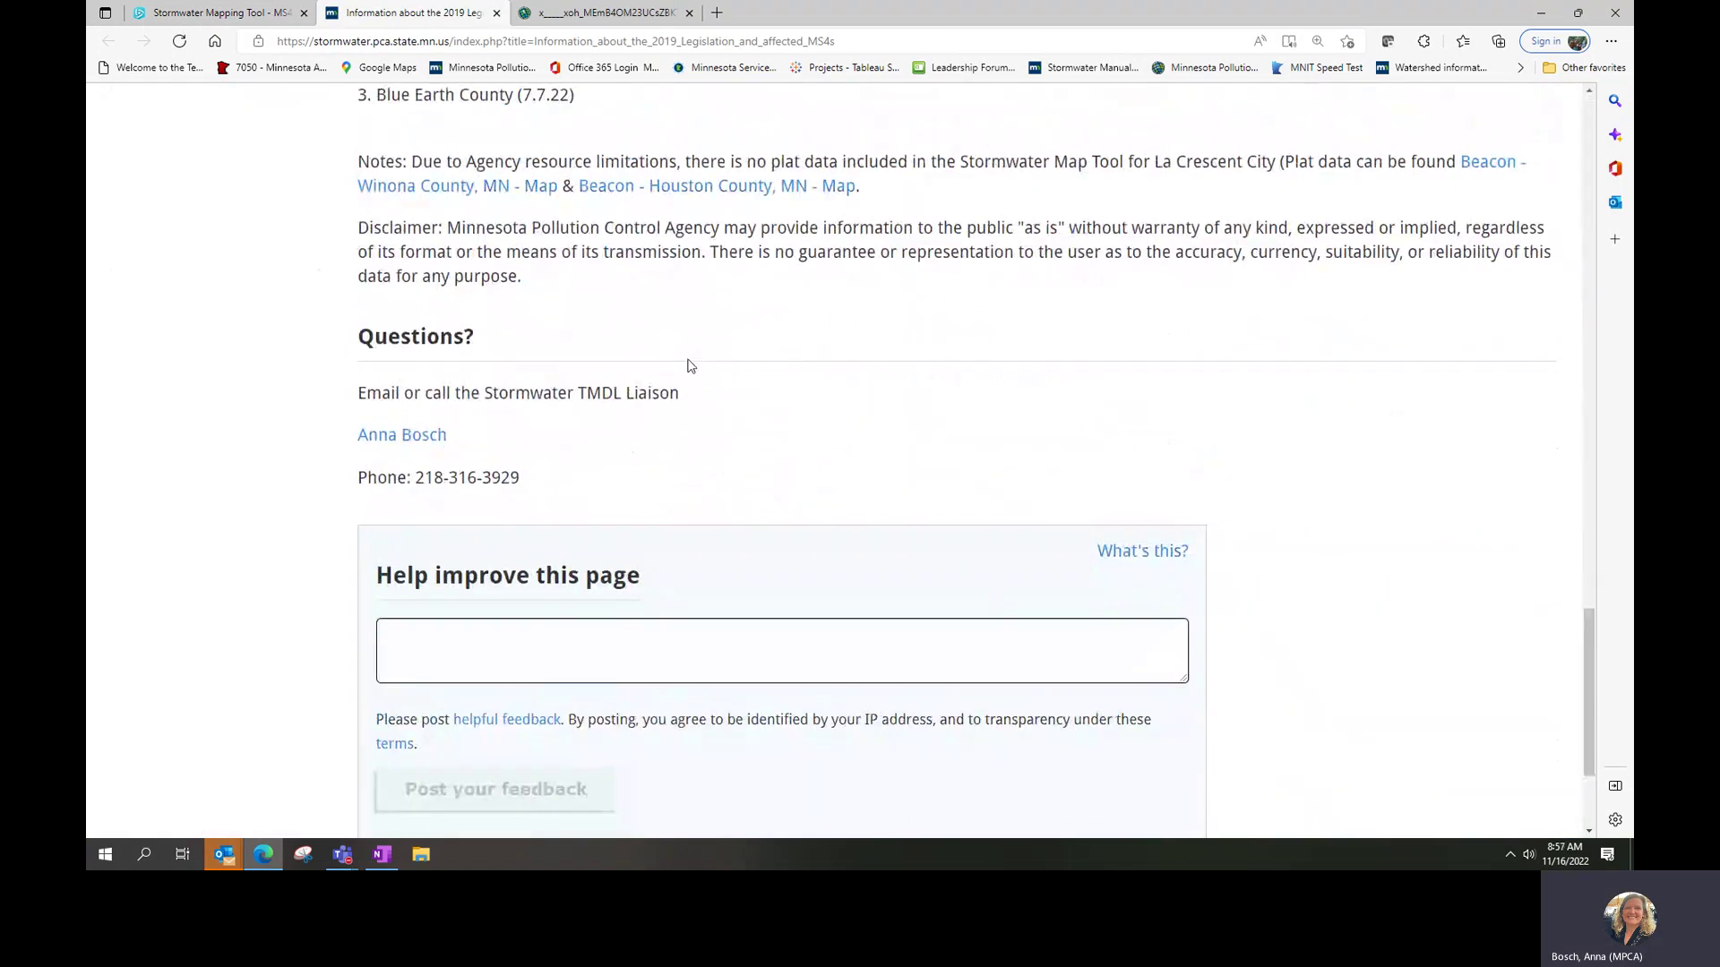